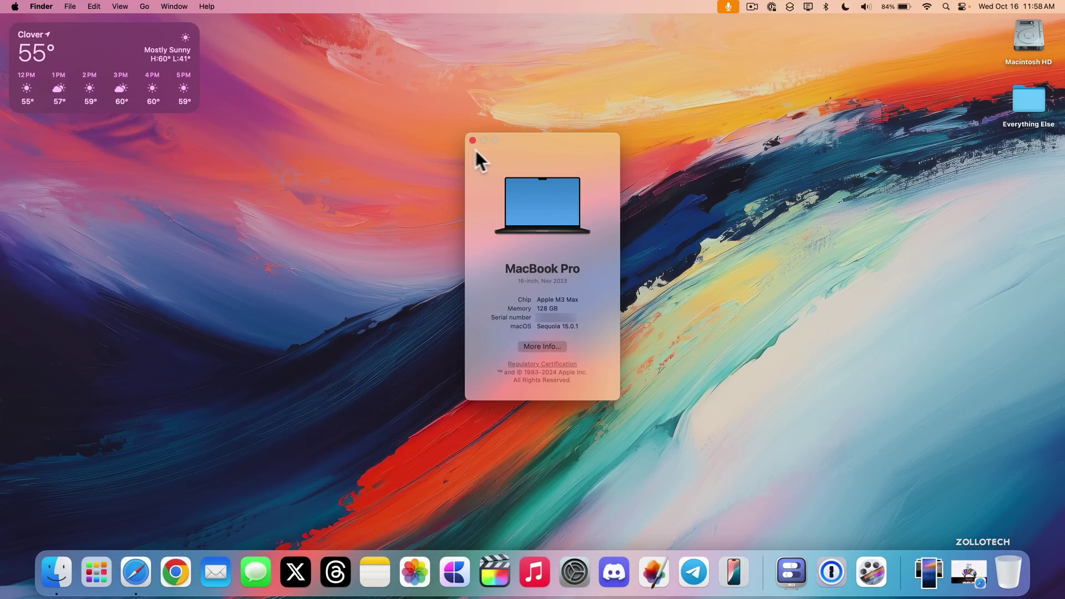
Close the About This Mac window for the MacBook Pro.
left_click(472, 140)
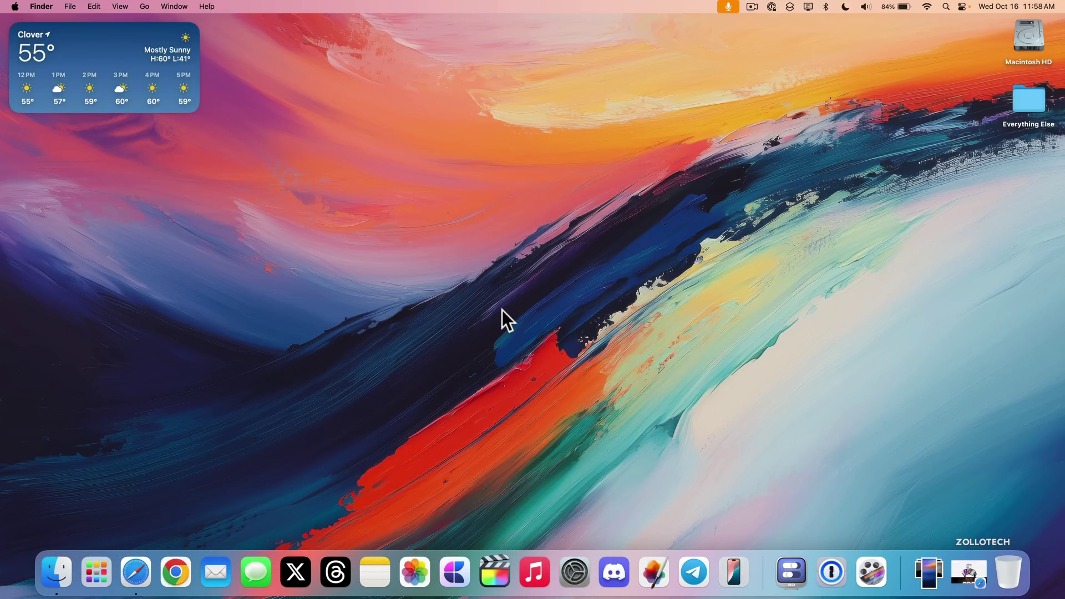
Launch Safari and snap its apple.com window into the right half of the screen.
left_click(137, 575)
left_click_drag(762, 35, 4, 153)
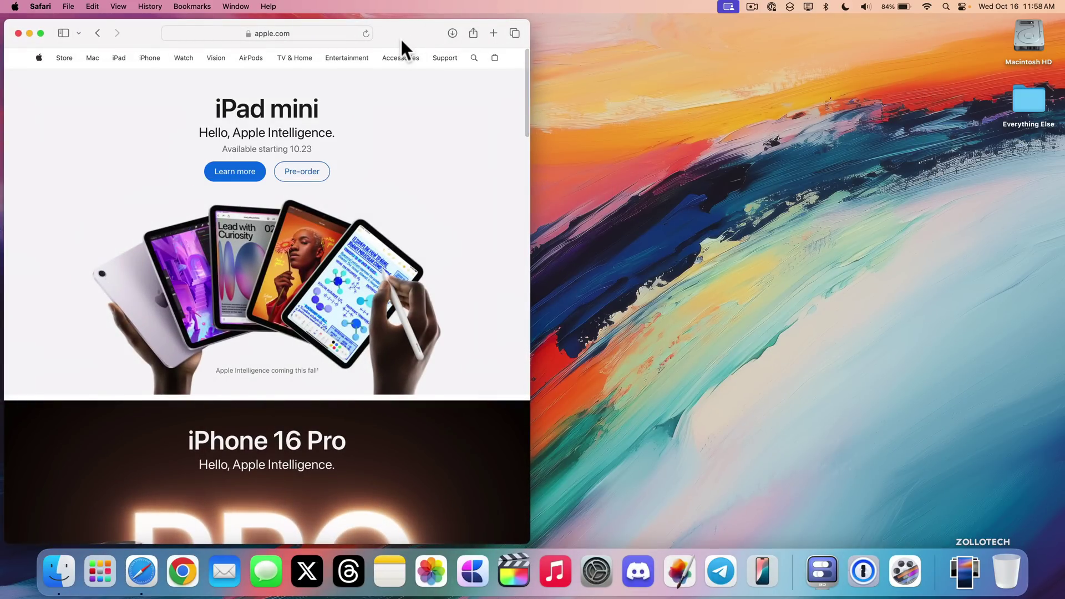
left_click_drag(410, 35, 1061, 125)
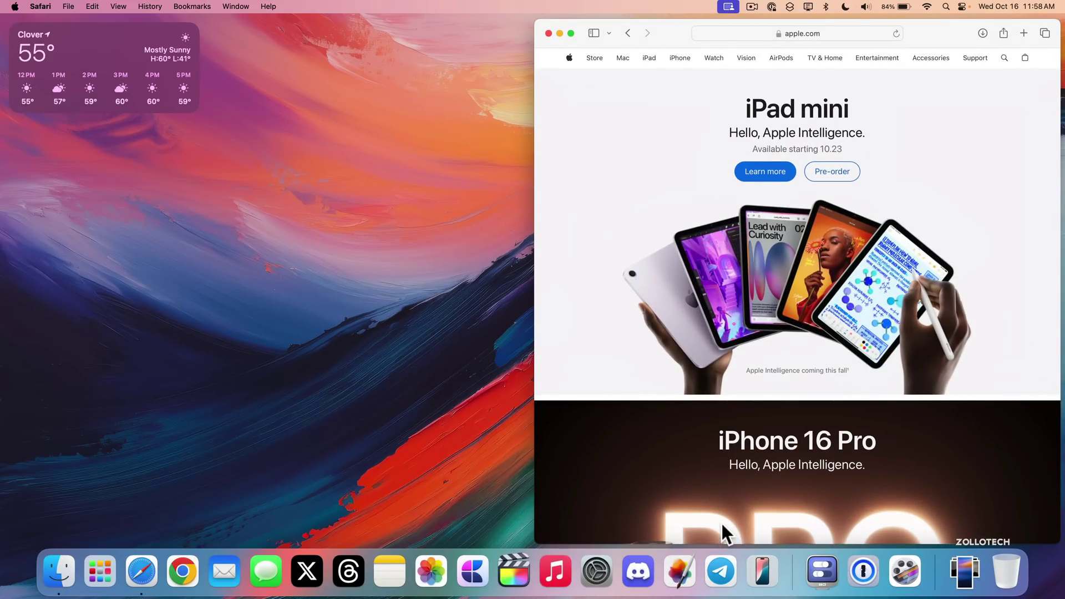
Launch the App Store via Spotlight and tile it into the left half beside Safari.
key("super+space")
type("app s")
key("Return")
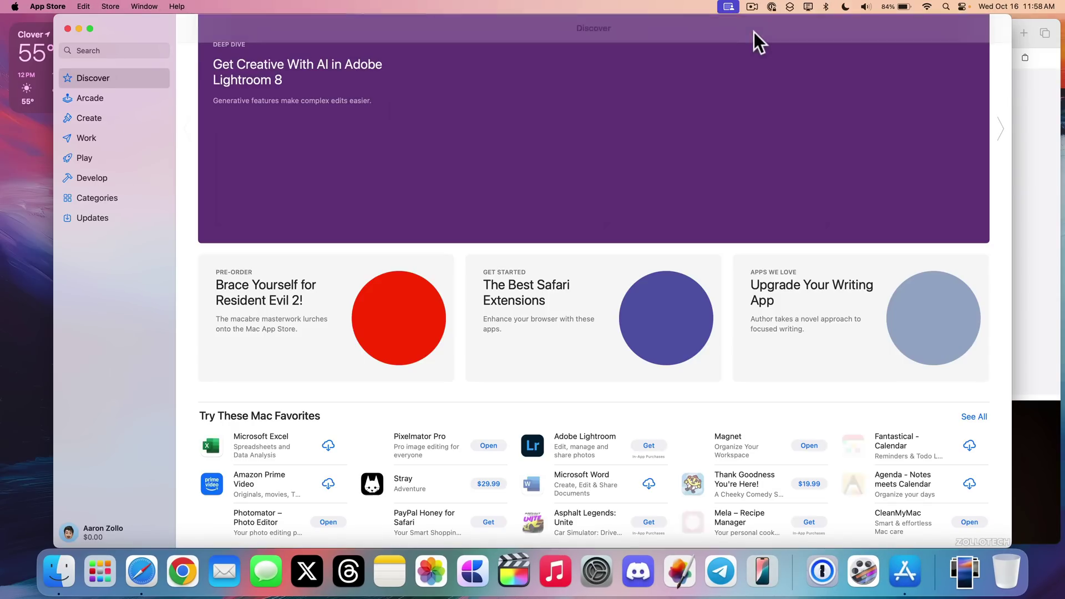
left_click_drag(754, 32, 3, 103)
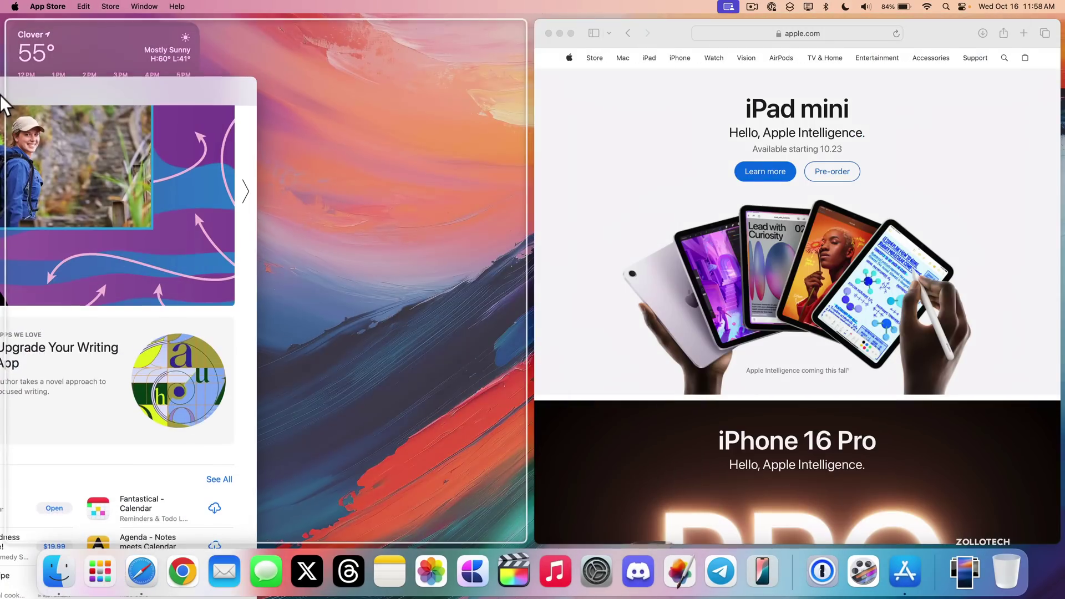
left_click_drag(666, 27, 760, 30)
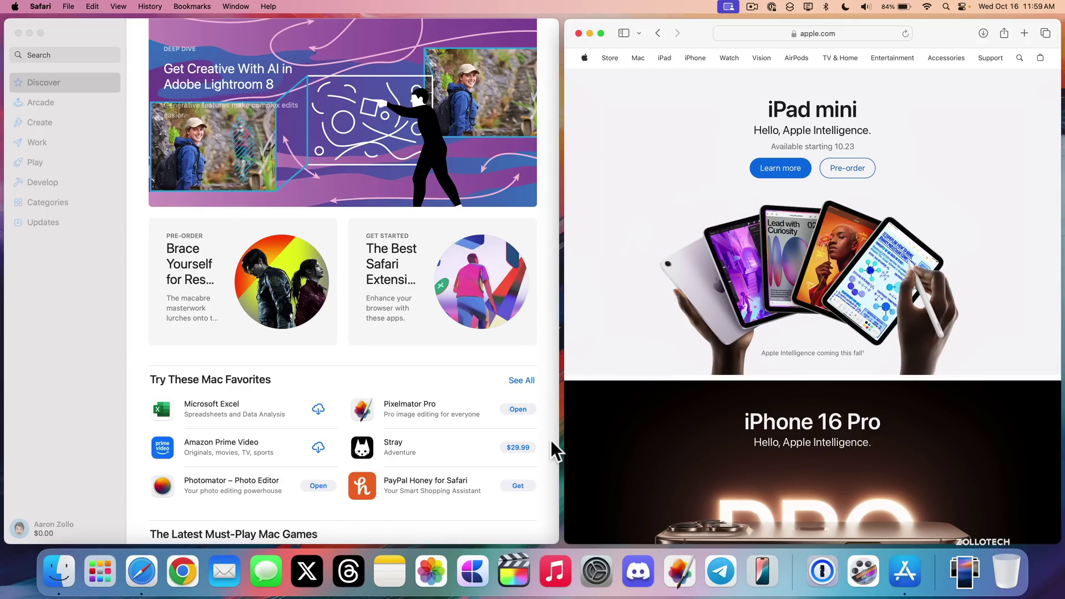
In Desktop & Dock, switch off 'Tiled windows have margins' under Windows.
left_click(600, 574)
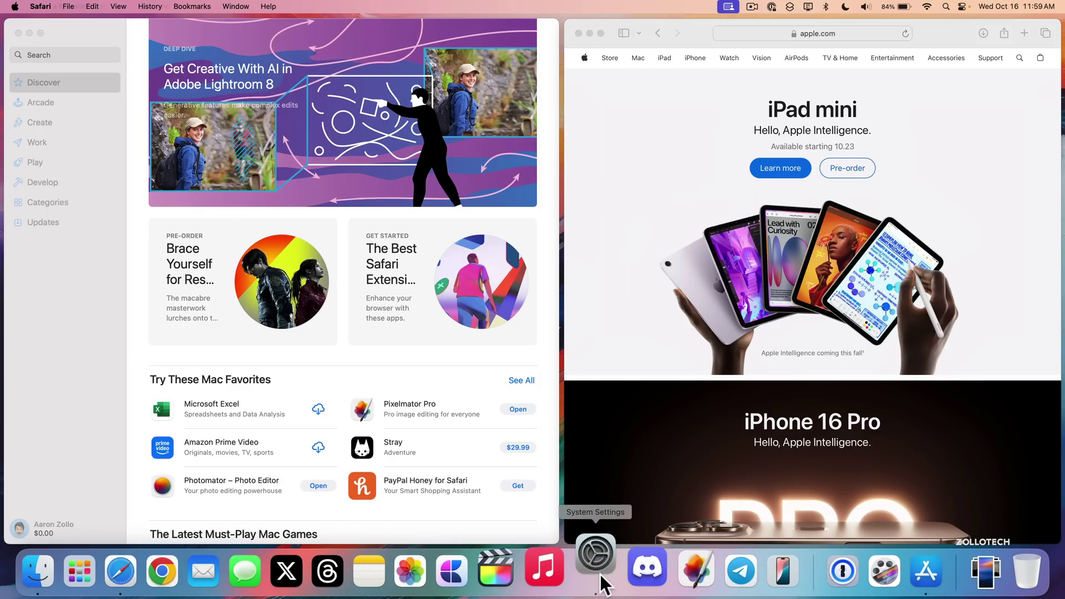
left_click_drag(695, 67, 554, 64)
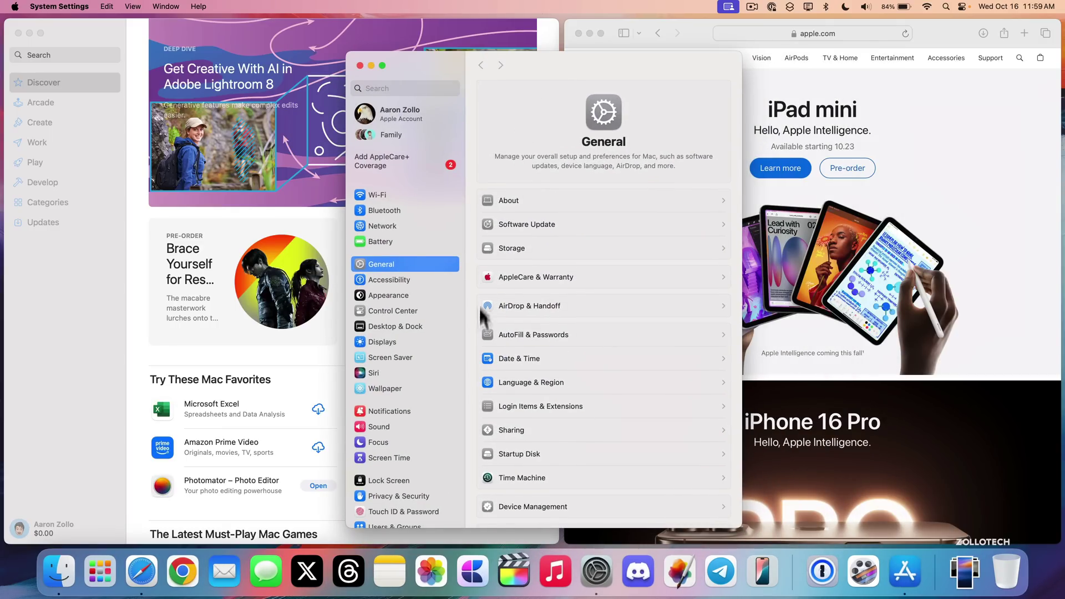
left_click(422, 326)
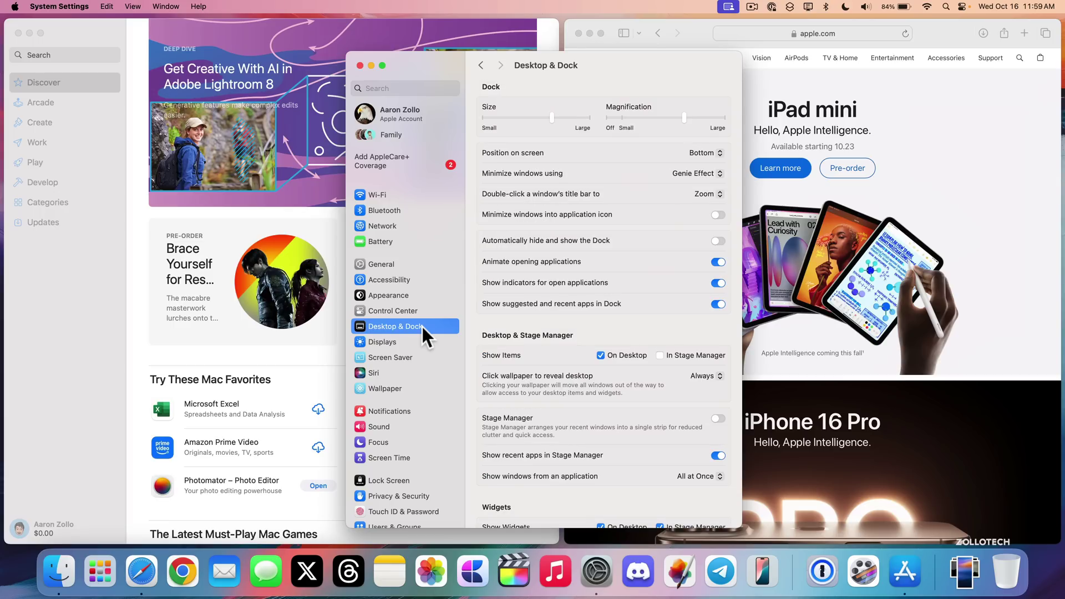
scroll(671, 336, "down", 10)
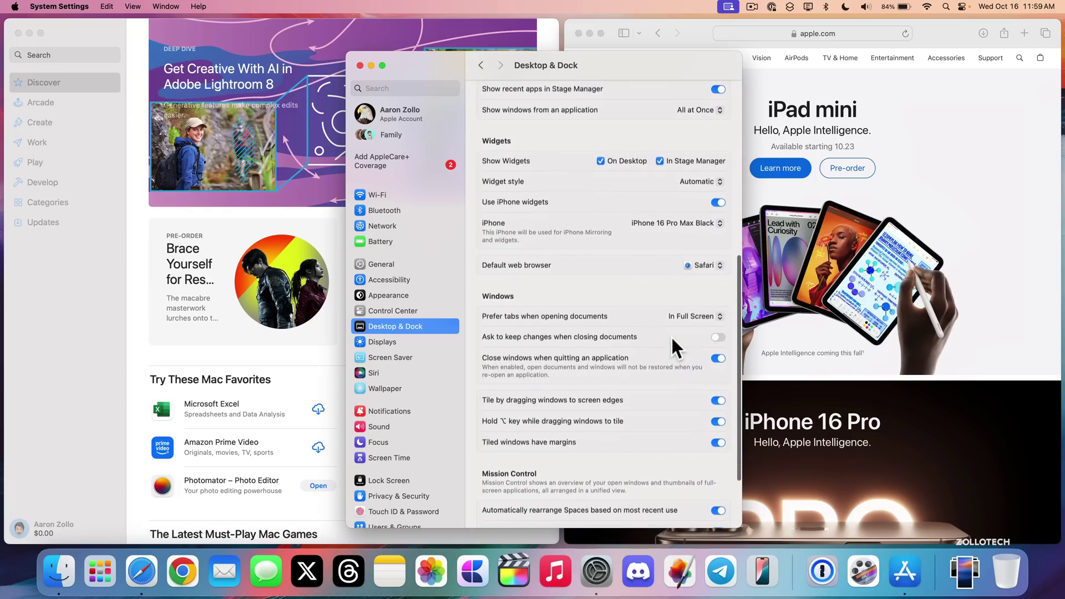
scroll(671, 335, "down", 3)
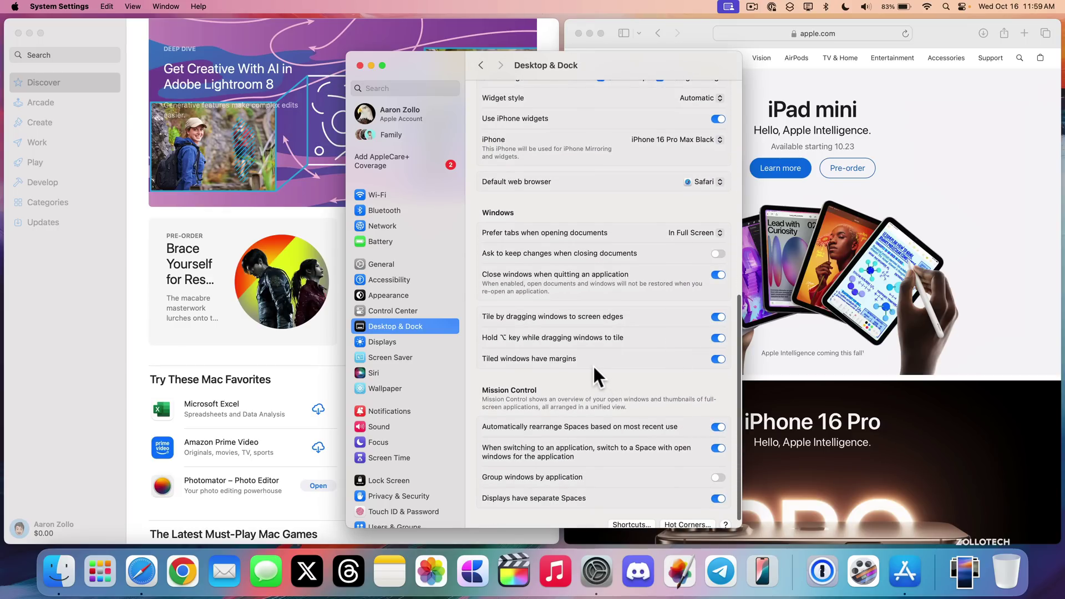
left_click(718, 359)
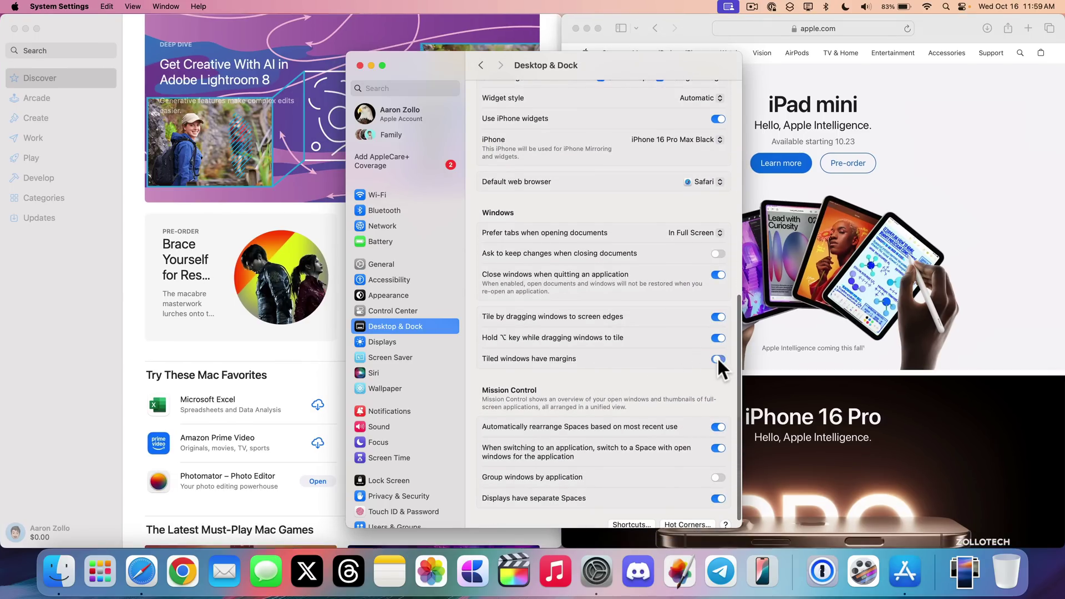
left_click_drag(572, 66, 613, 230)
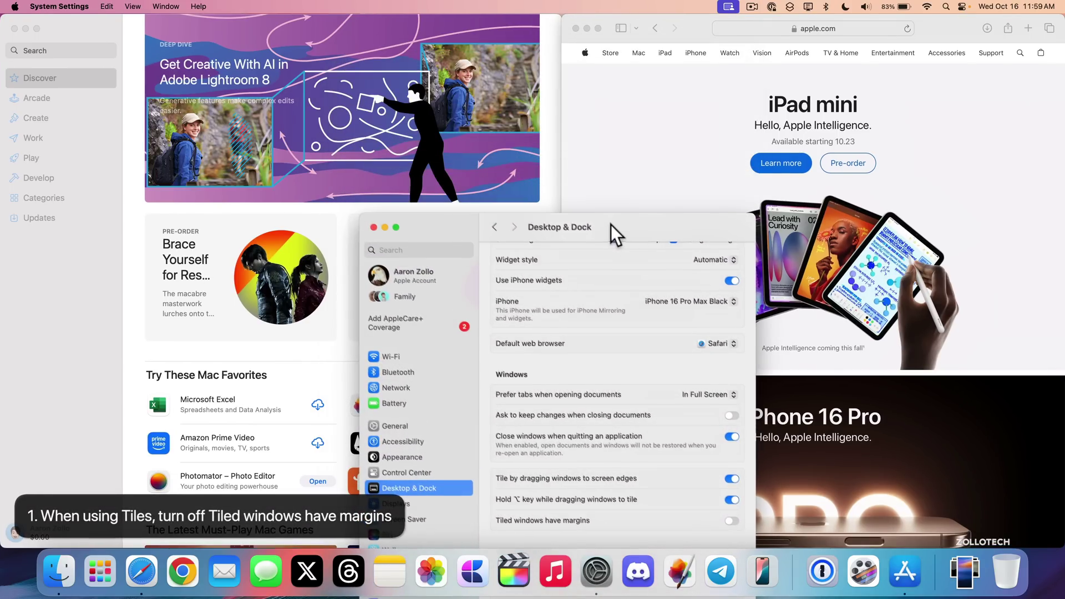
left_click(730, 520)
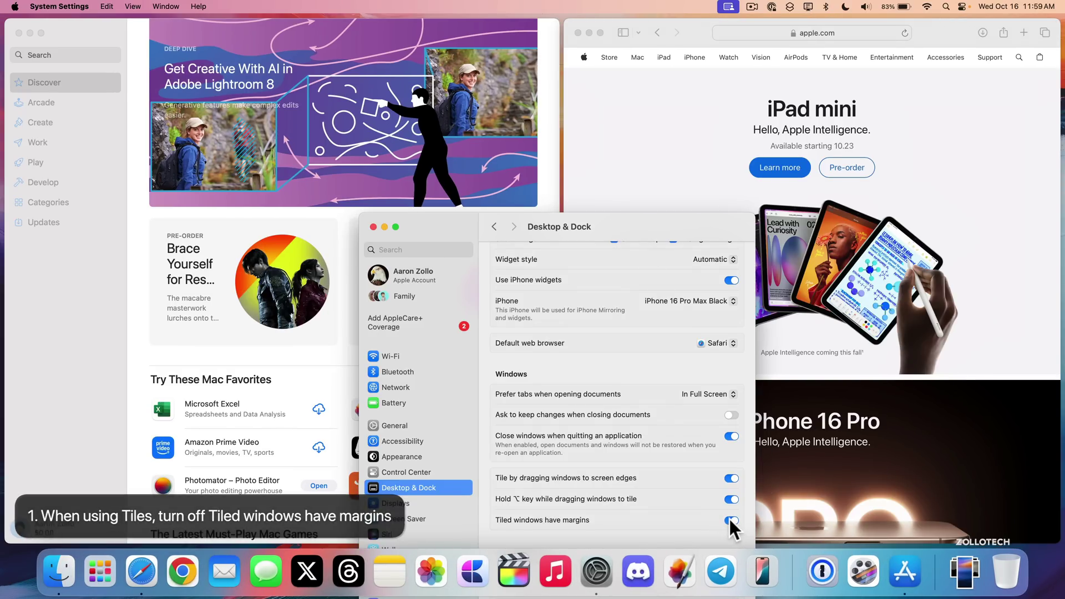
left_click(729, 519)
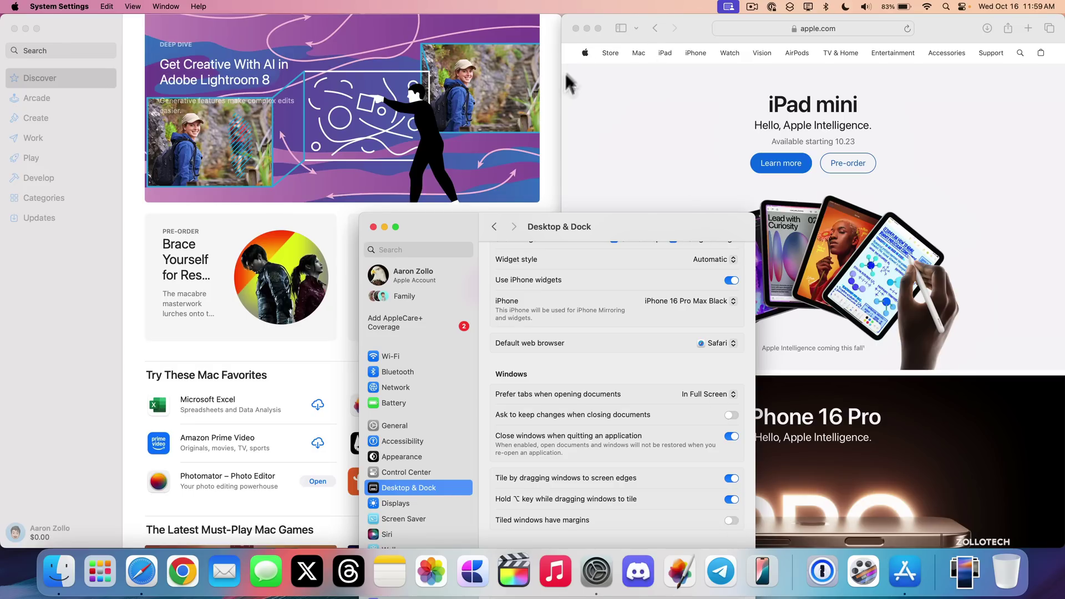
Close System Settings, leaving the App Store and Safari tiled edge to edge.
left_click(373, 226)
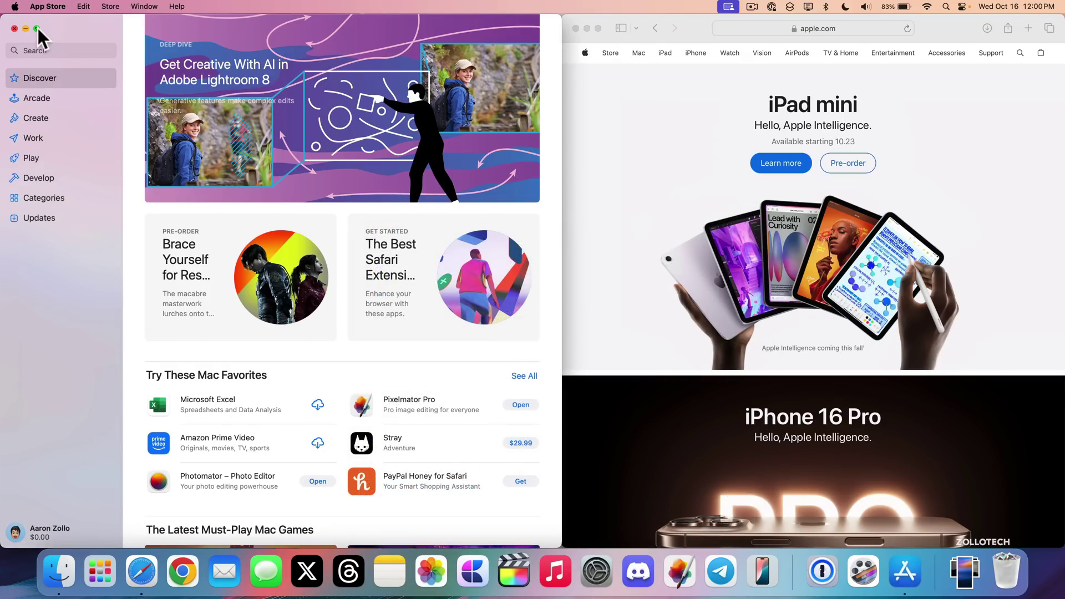
mouse_move(38, 27)
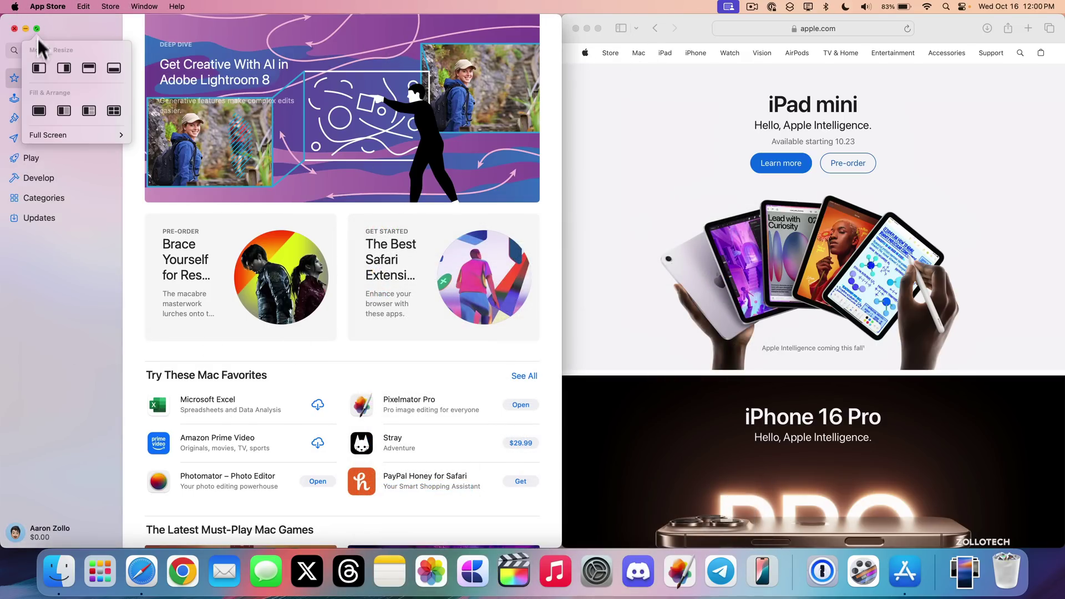
mouse_move(49, 133)
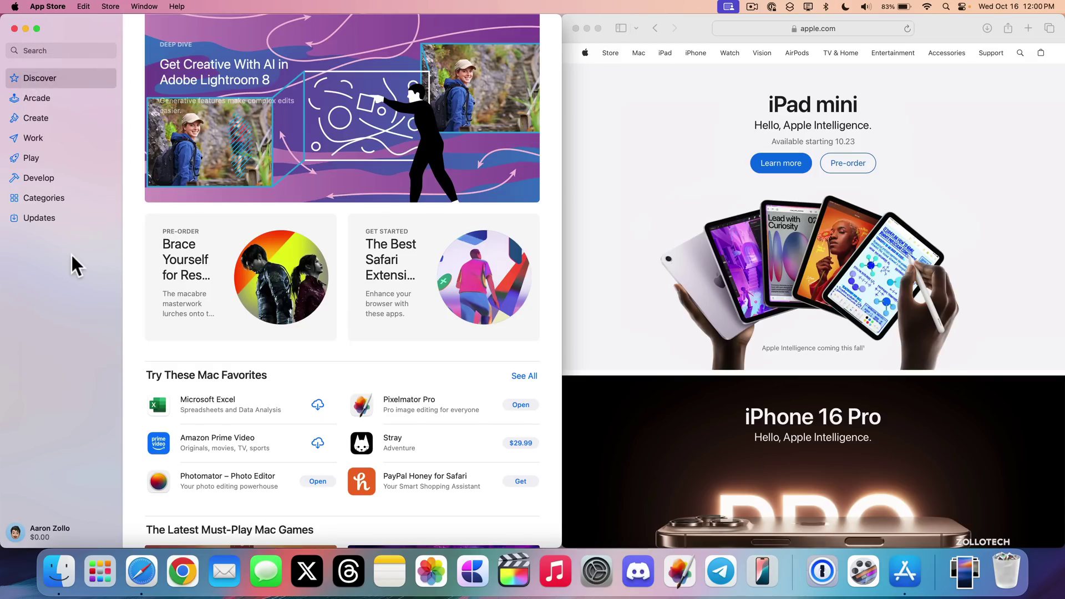
Close the App Store and open the Keyboard pane in System Settings.
left_click(15, 28)
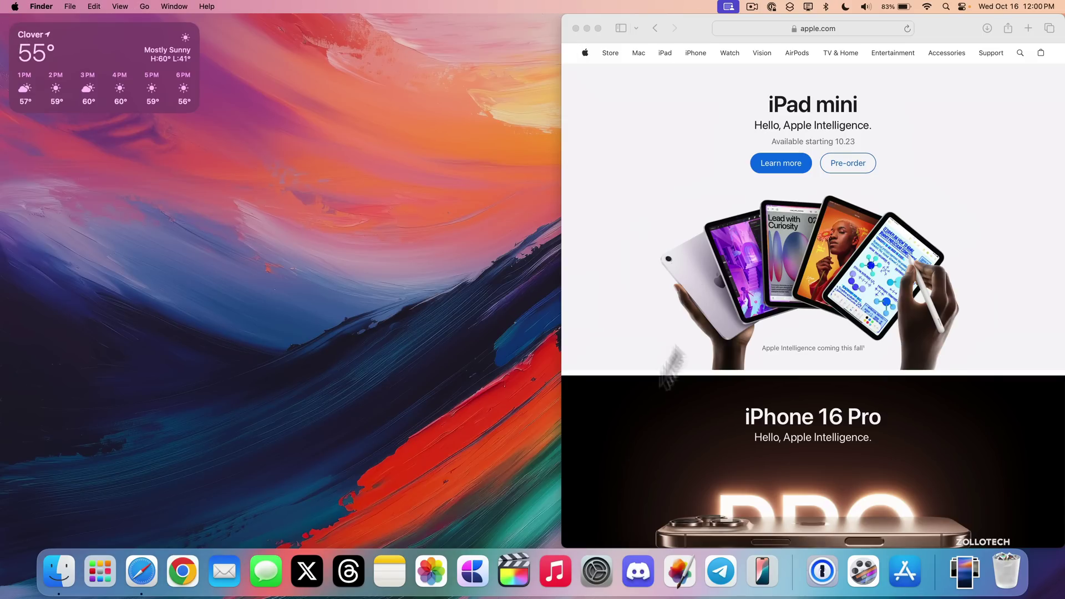
left_click(597, 571)
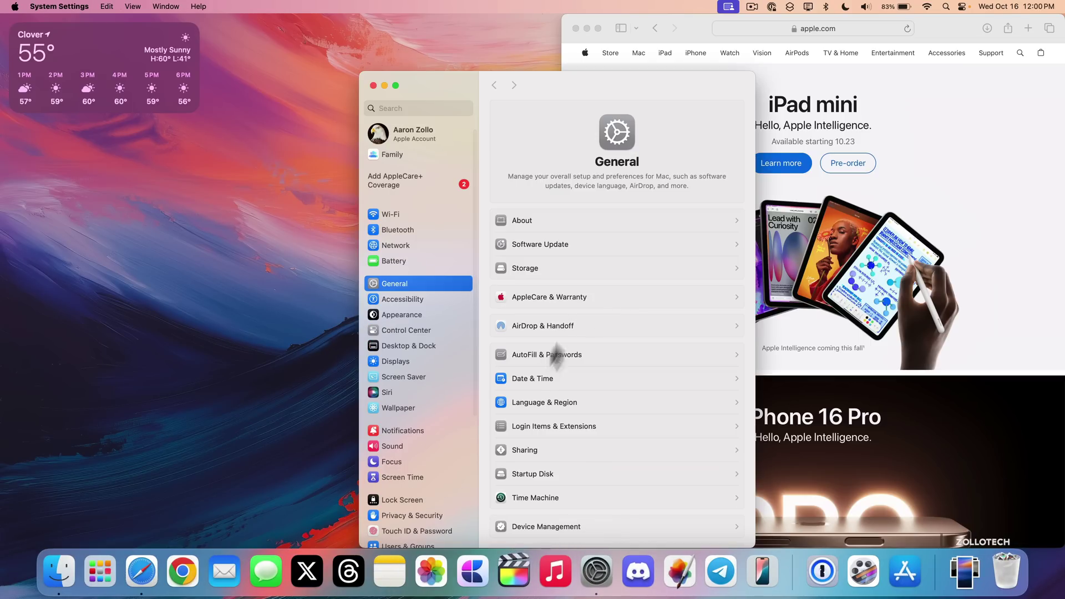
scroll(435, 424, "down", 6)
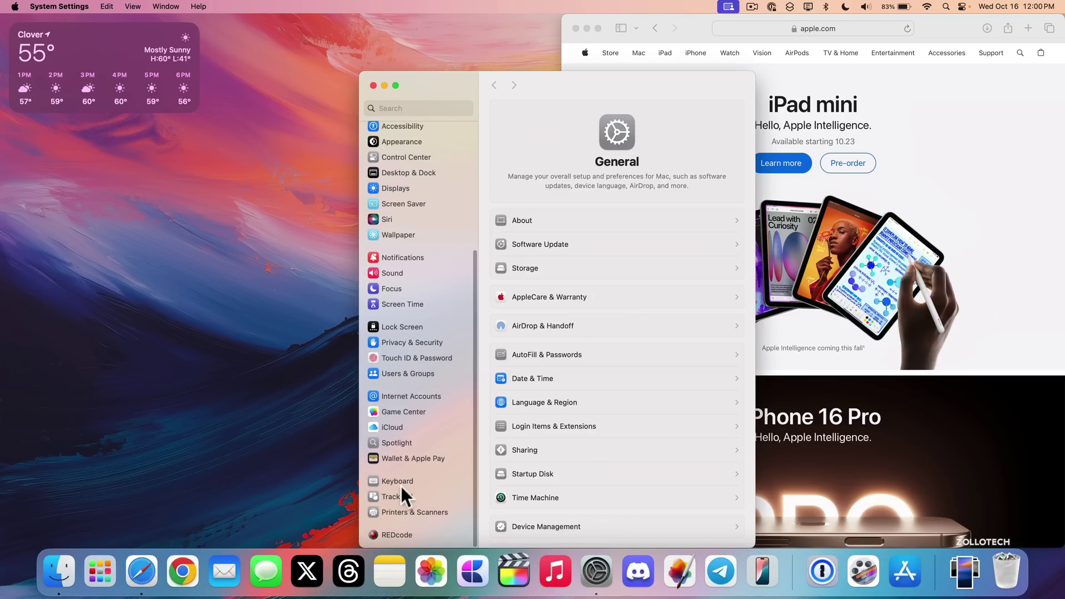
left_click(401, 481)
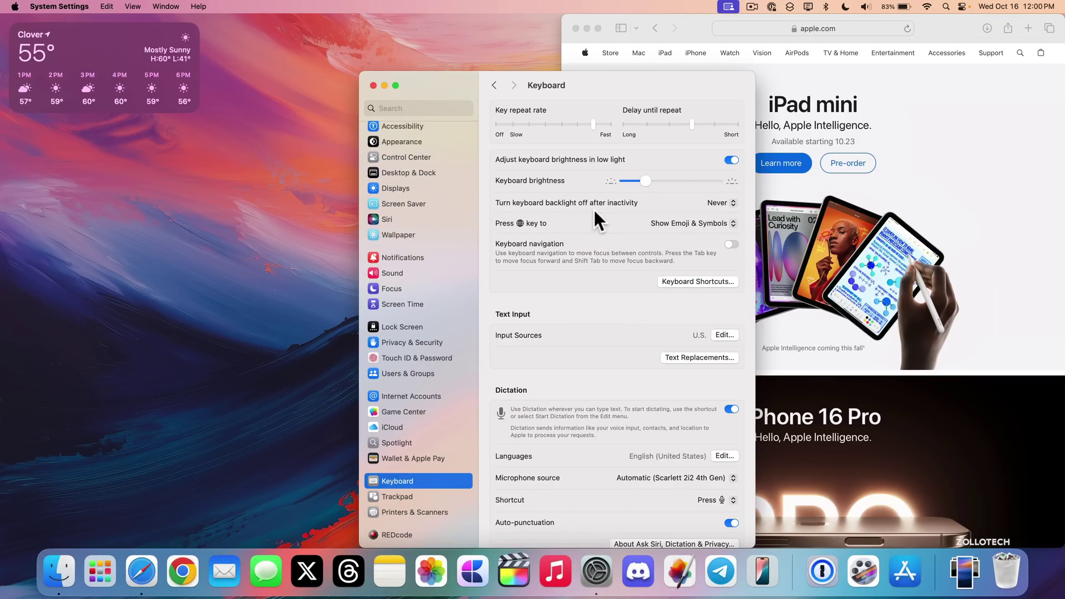
Show App Shortcuts with the All Applications group's Show Help menu shortcut expanded.
left_click(694, 281)
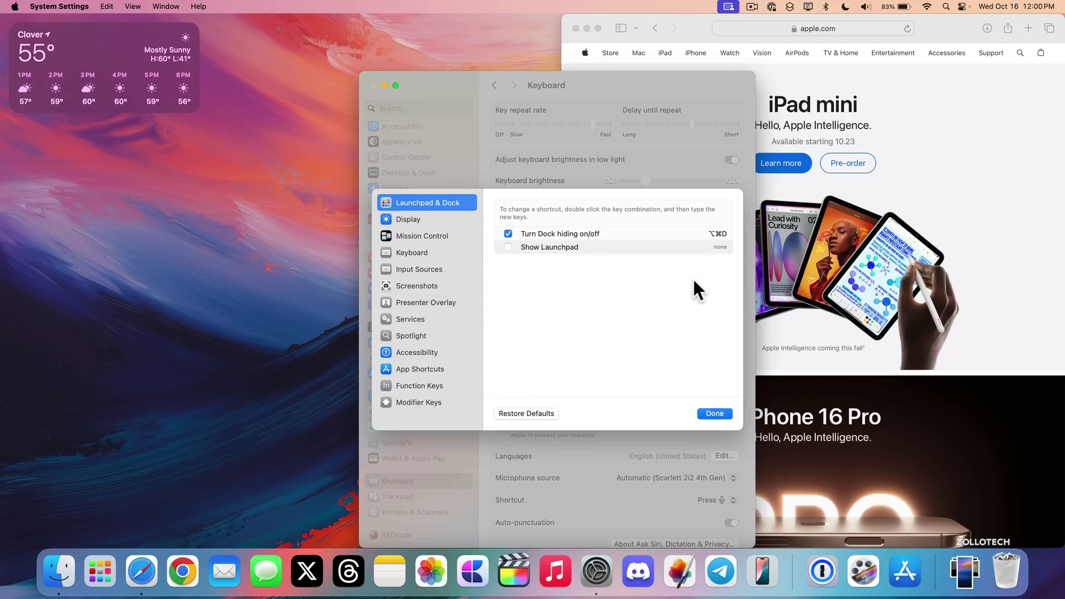
left_click(424, 368)
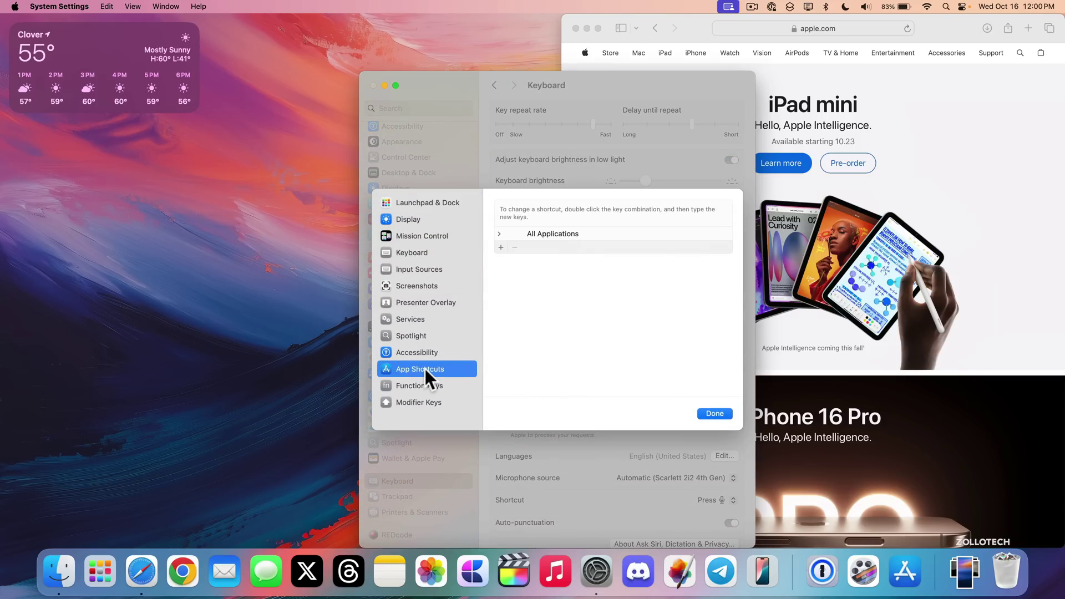
left_click(500, 234)
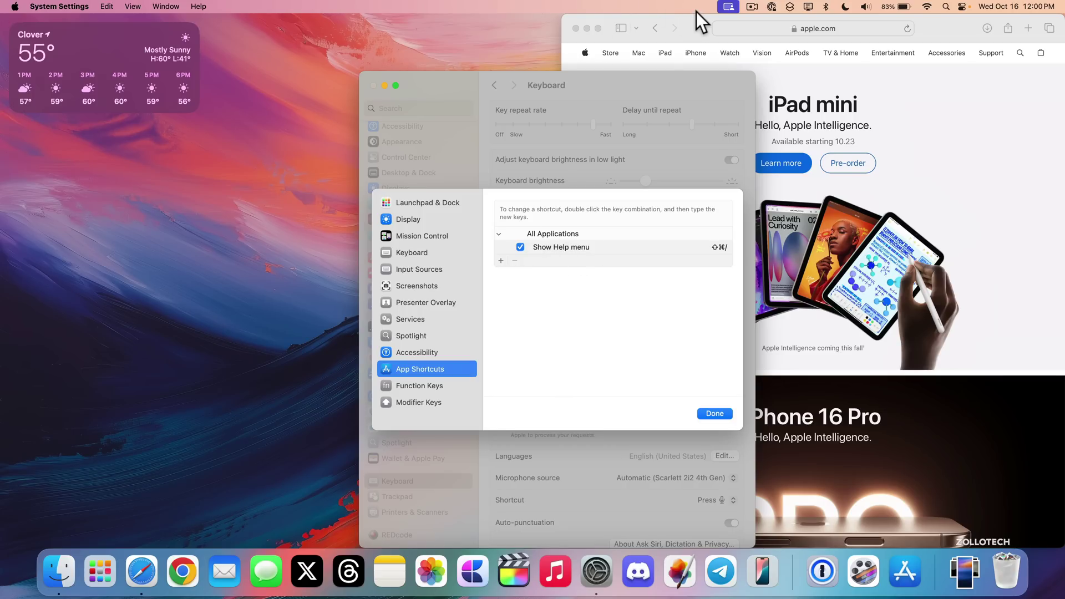
left_click(677, 30)
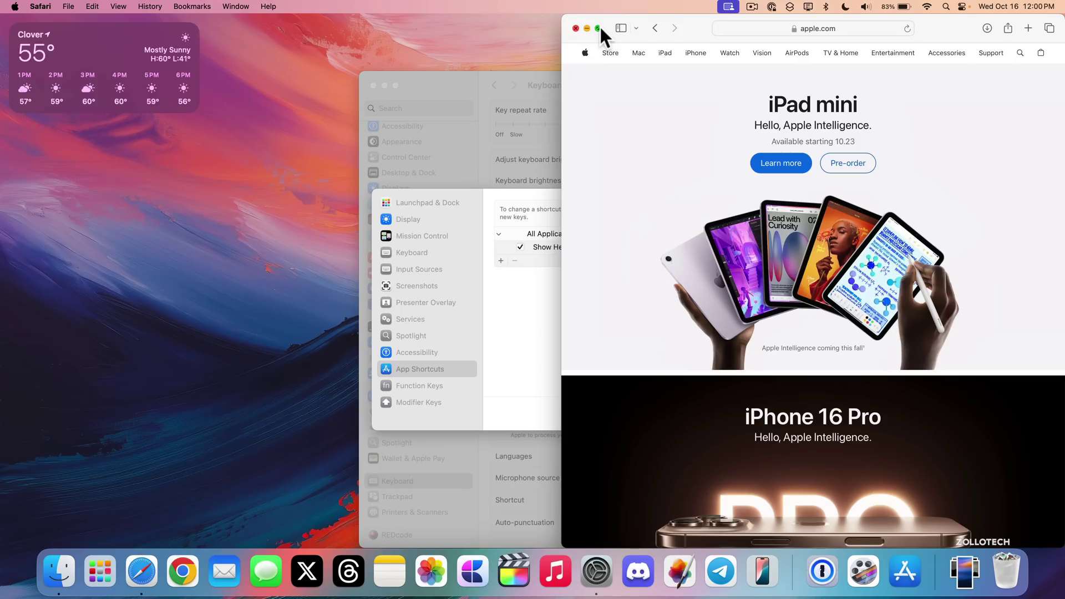
mouse_move(601, 25)
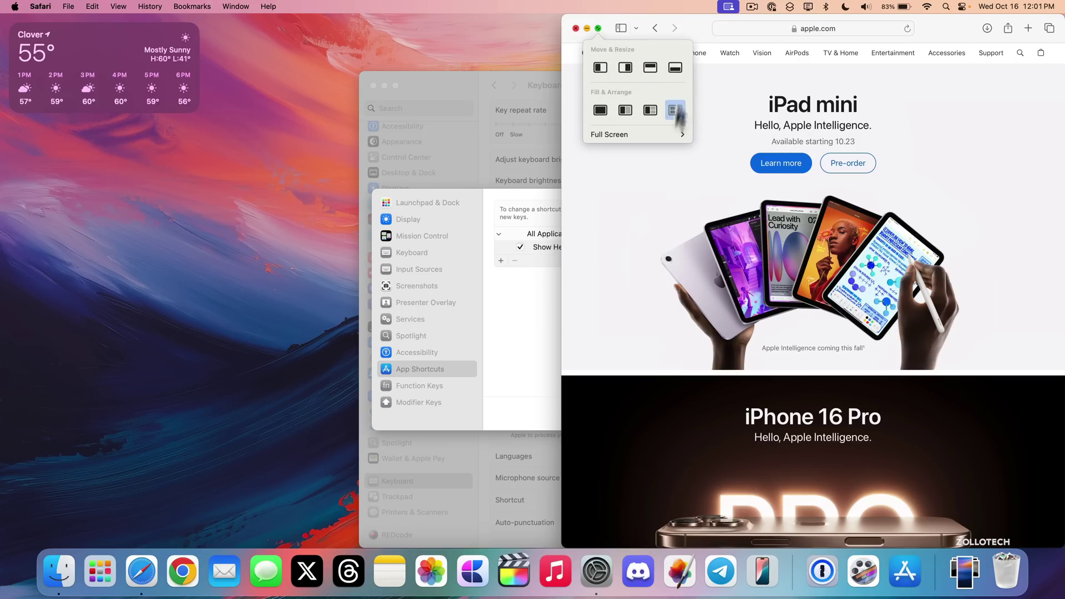
Add an All Applications shortcut for the Left menu command set to ⌥←.
left_click(522, 291)
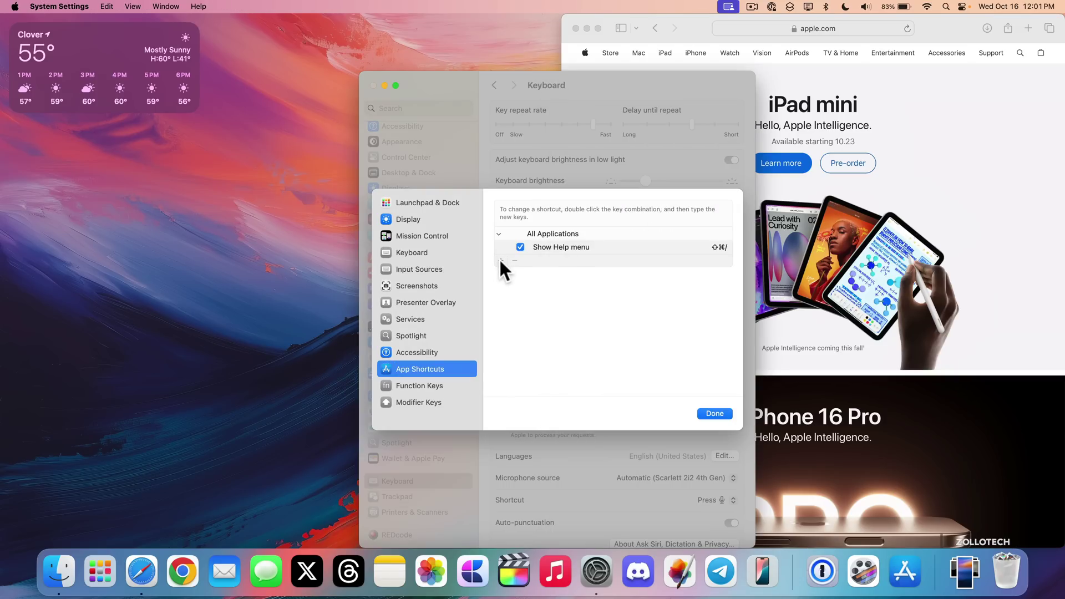
left_click(501, 260)
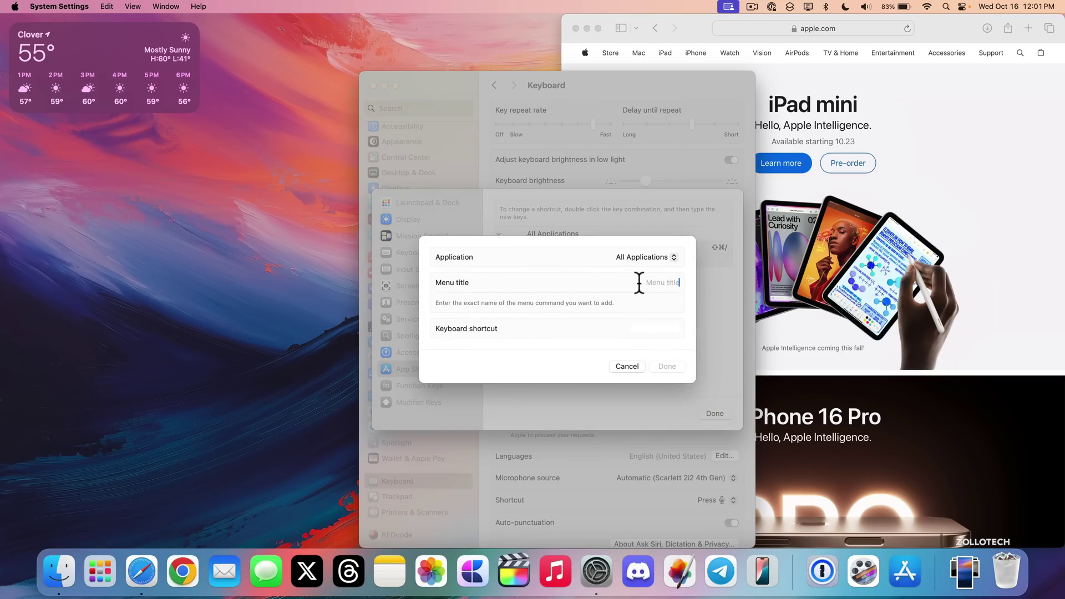
type("Left")
left_click(657, 329)
key("alt")
key("alt+Left")
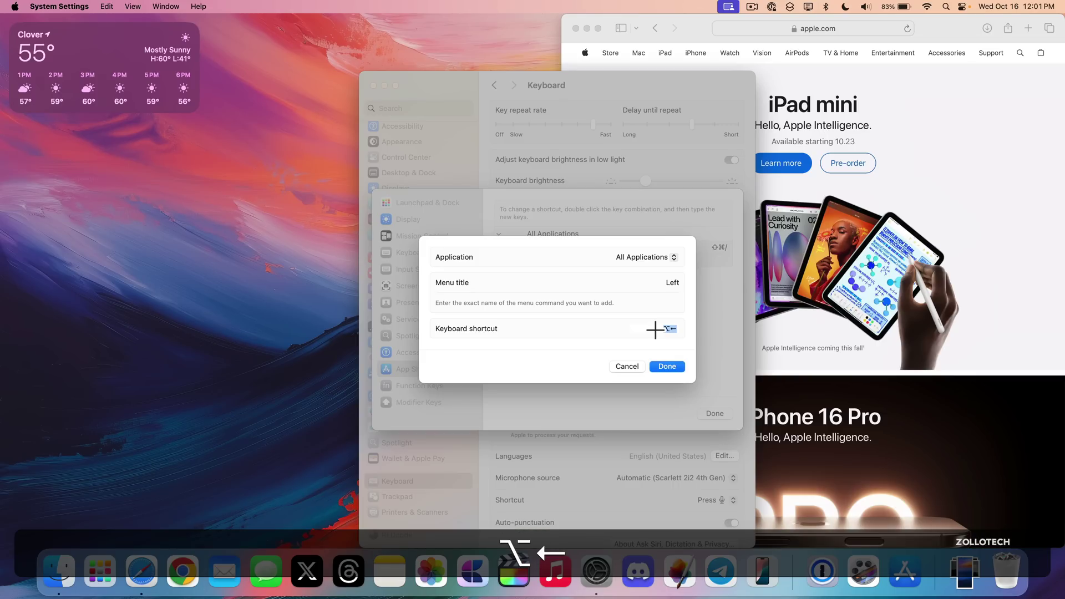
left_click(668, 365)
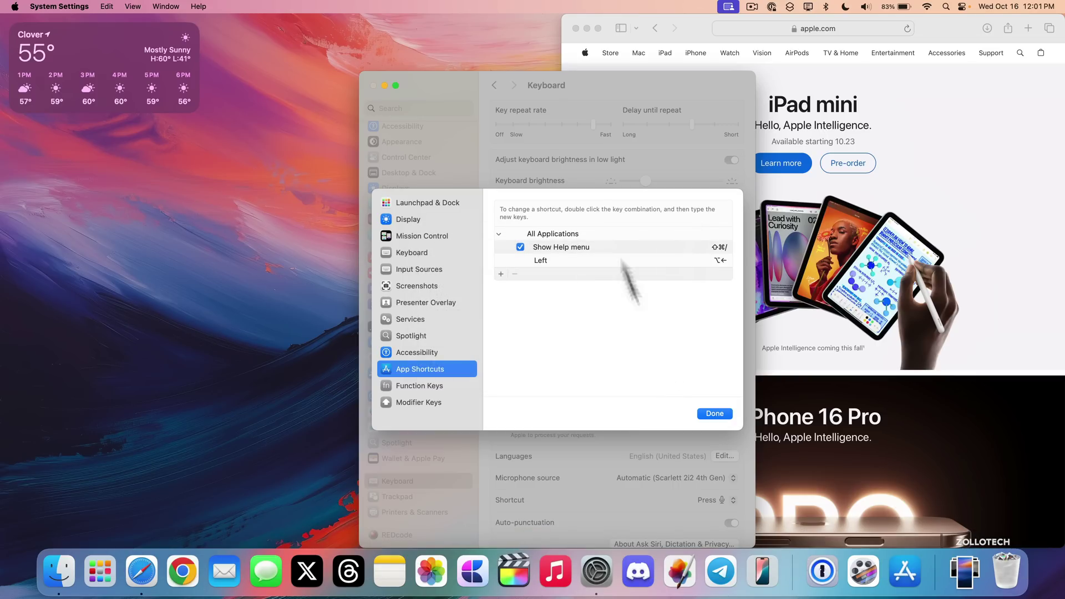
Add an All Applications shortcut for the Right menu command set to ⌥→.
left_click(501, 273)
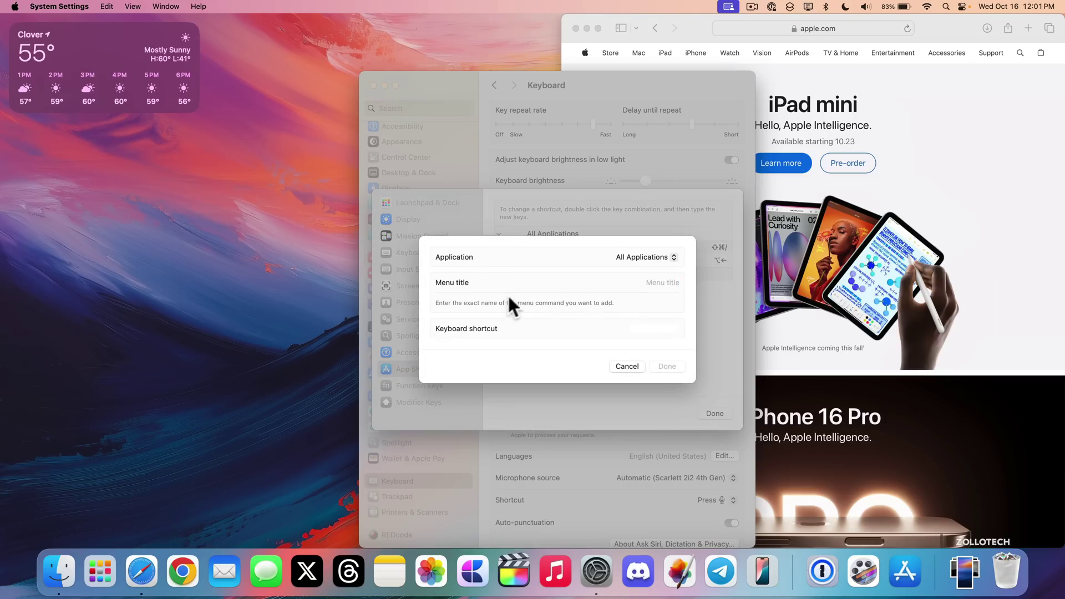
type("Rig")
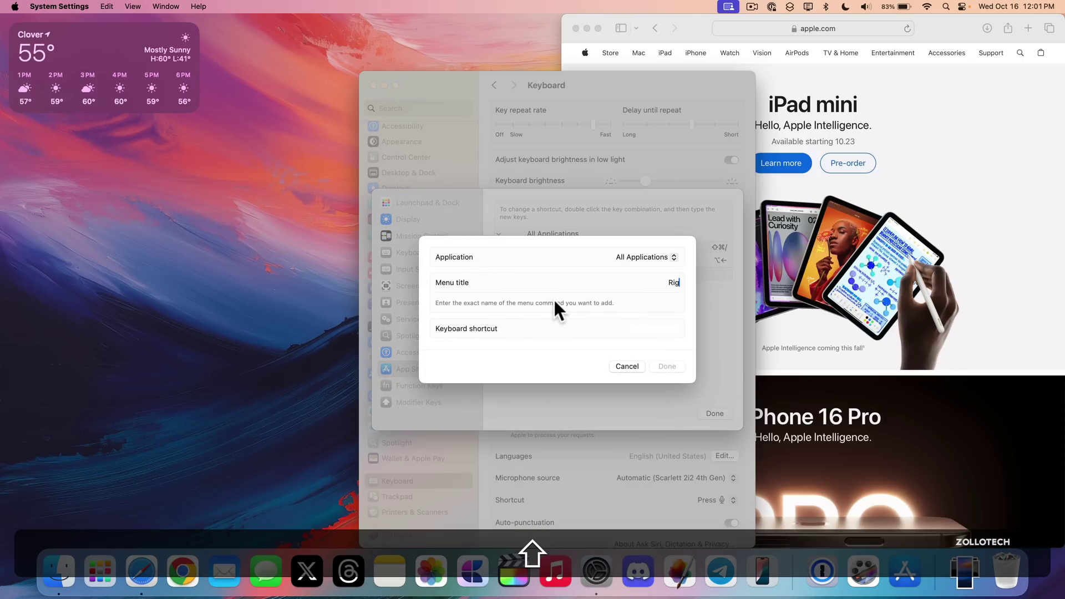
type("ht")
left_click(663, 329)
key("alt")
key("alt+Right")
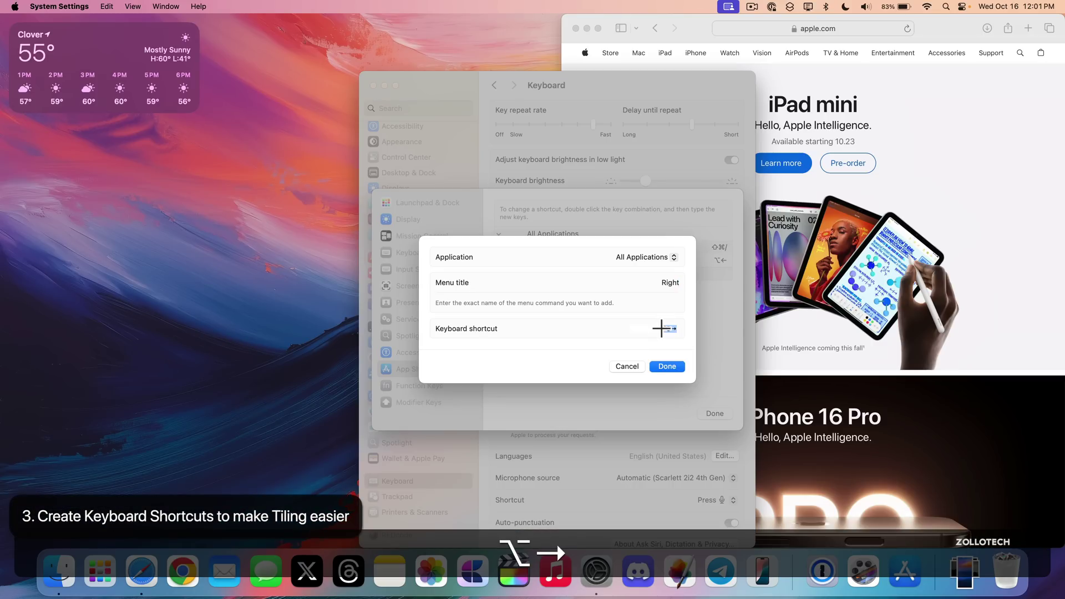
left_click(668, 366)
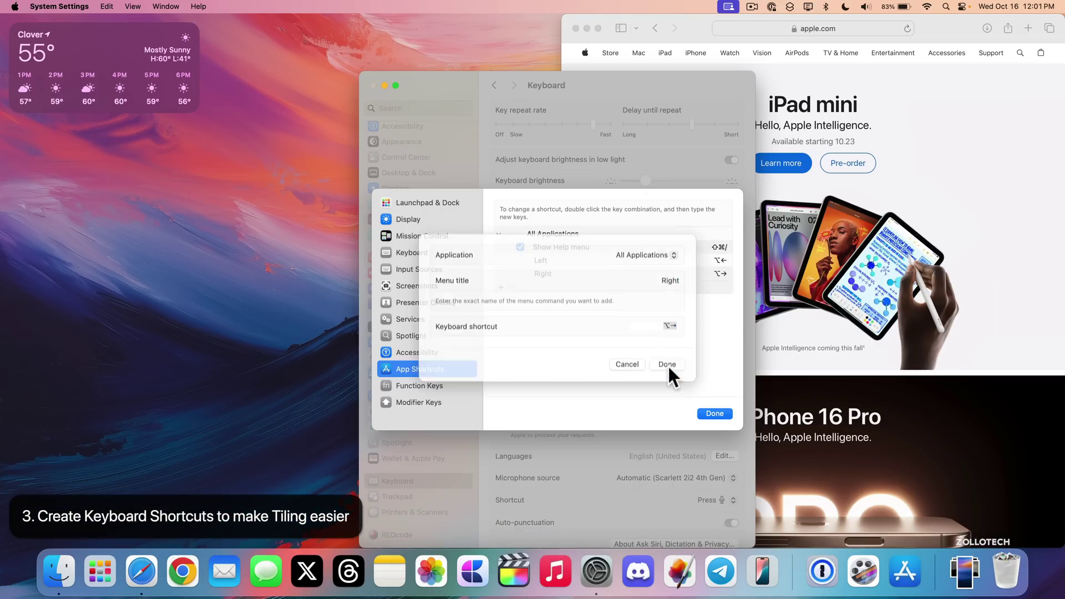
Close System Settings and test the ⌥← and ⌥→ tiling shortcuts on Safari.
left_click(715, 413)
left_click(372, 85)
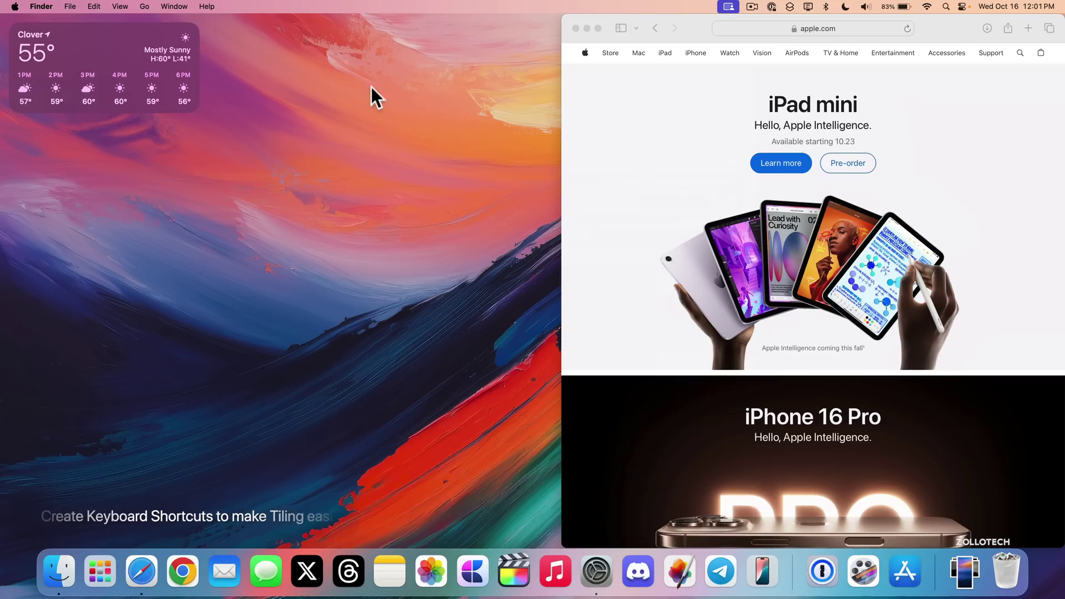
left_click(698, 24)
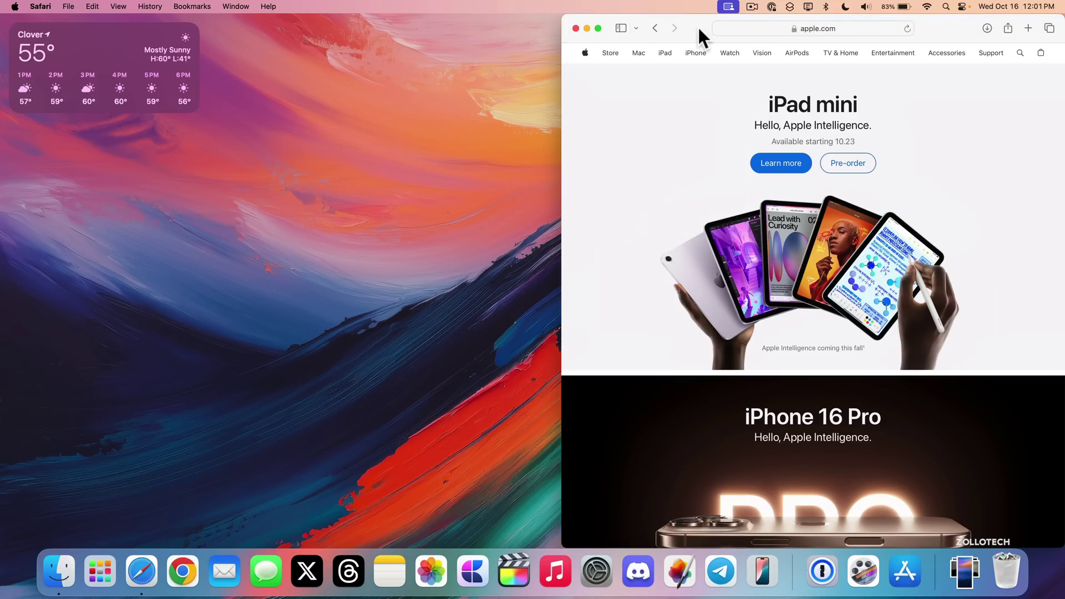
key("alt+Left")
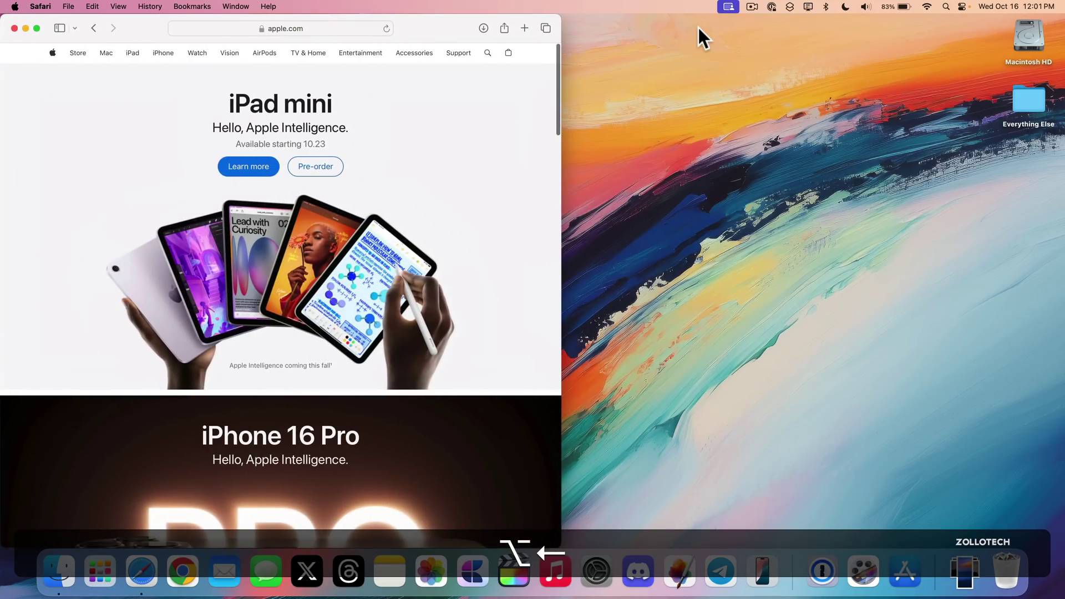
key("alt+Right")
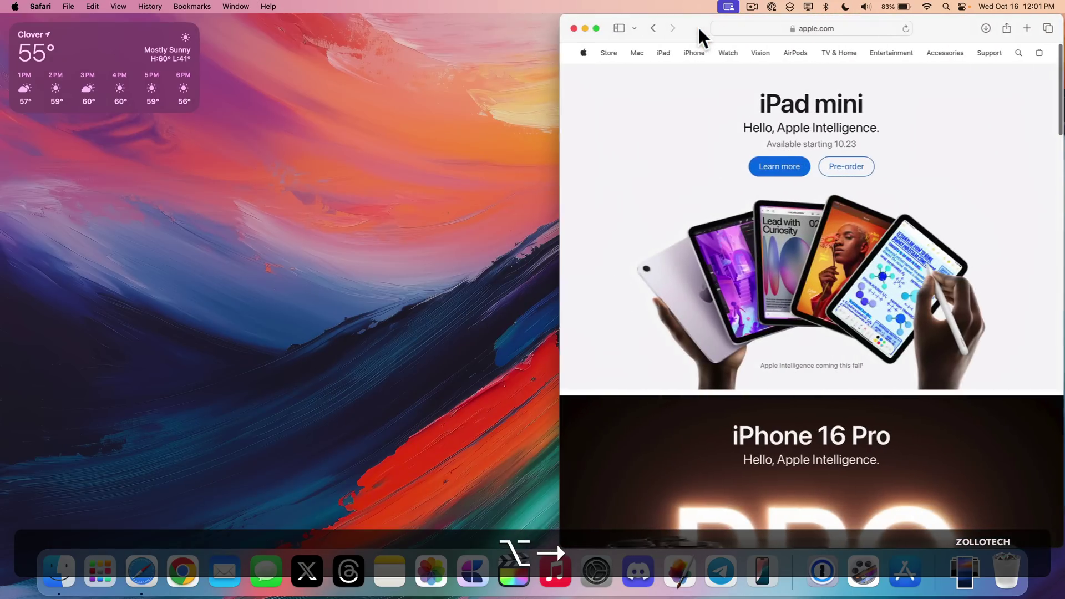
key("alt+Down")
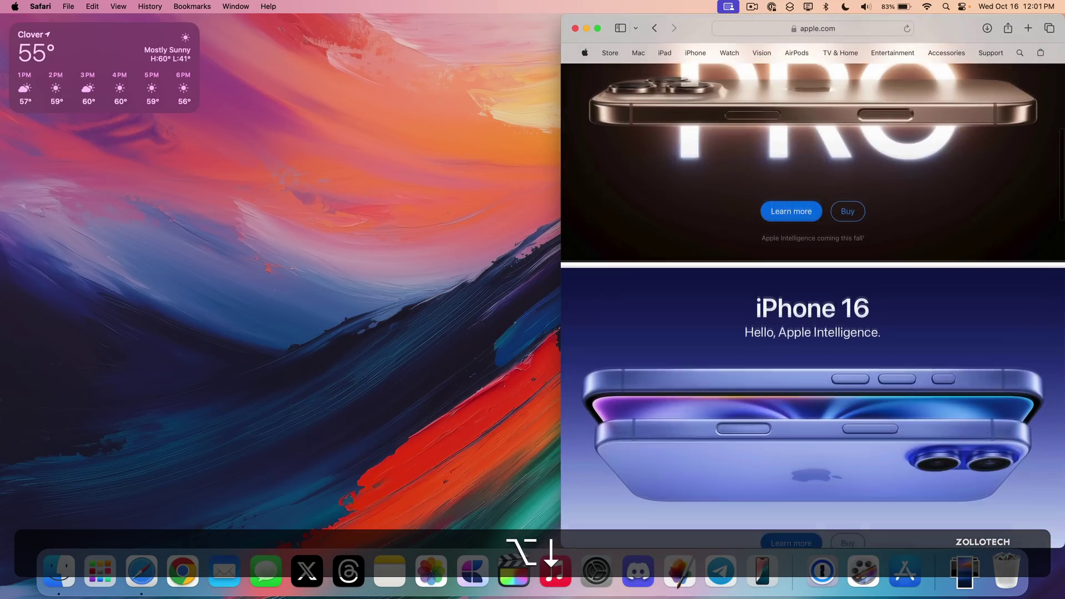
key("alt+Up")
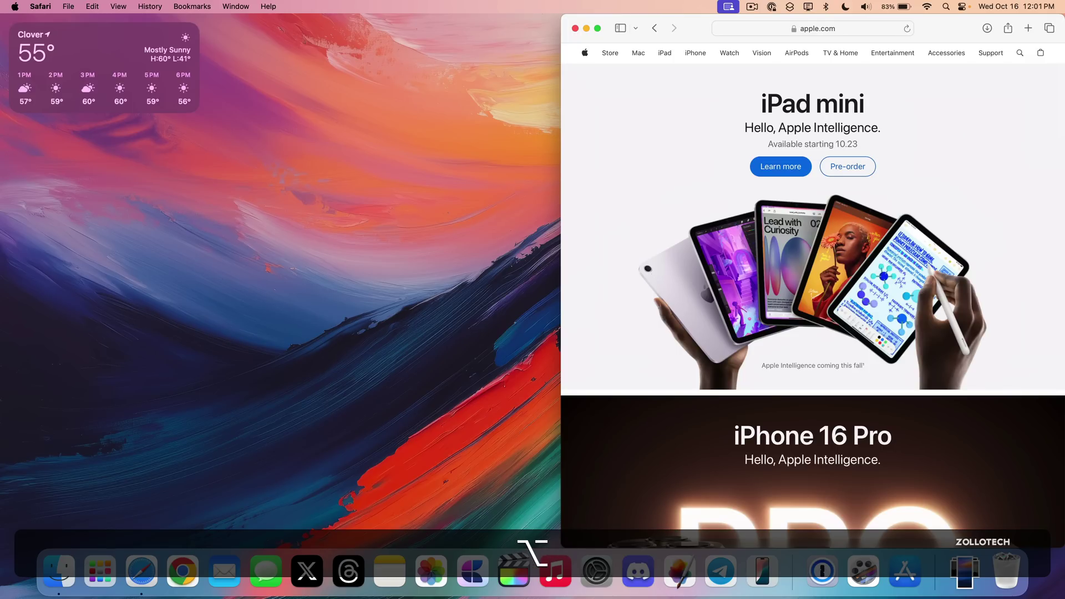
Settle Safari into the left half, test title-bar double-click zoom, and reopen System Settings.
key("alt+Left")
key("alt+Left")
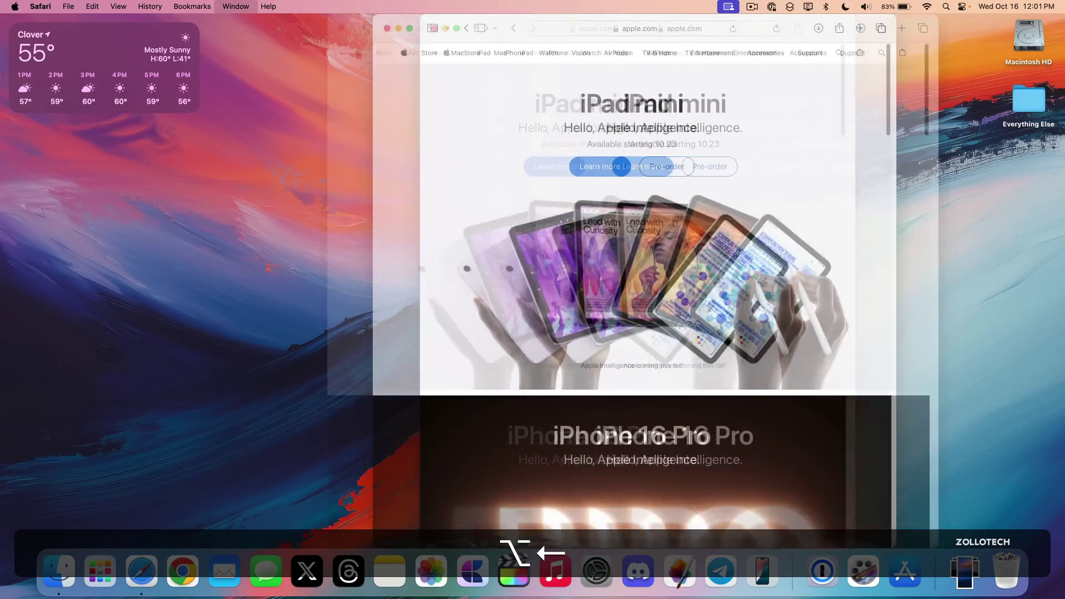
key("alt+Right")
key("alt+Left")
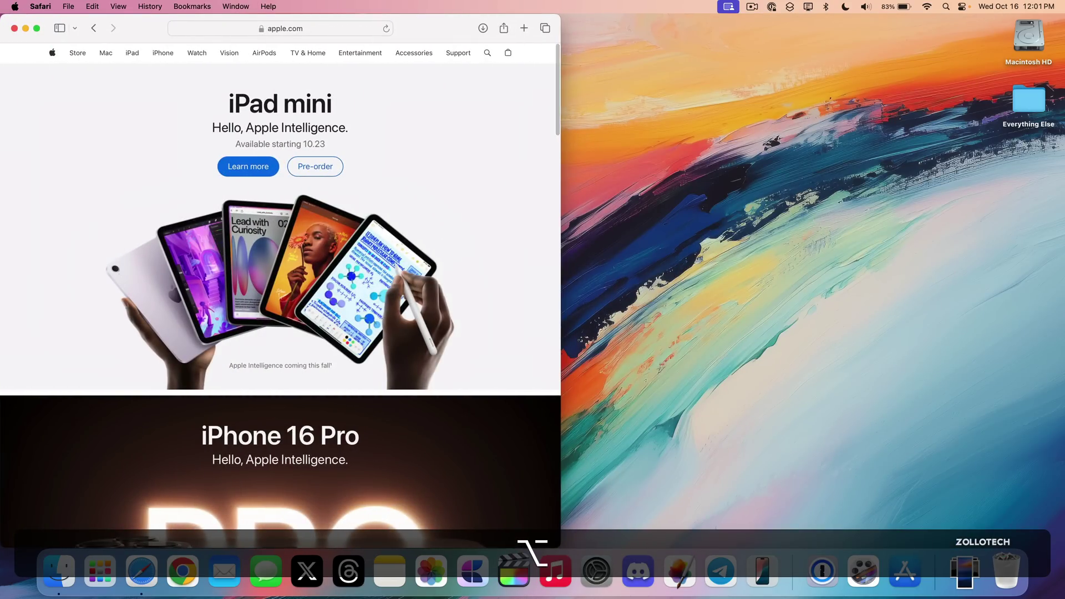
key("alt+Left")
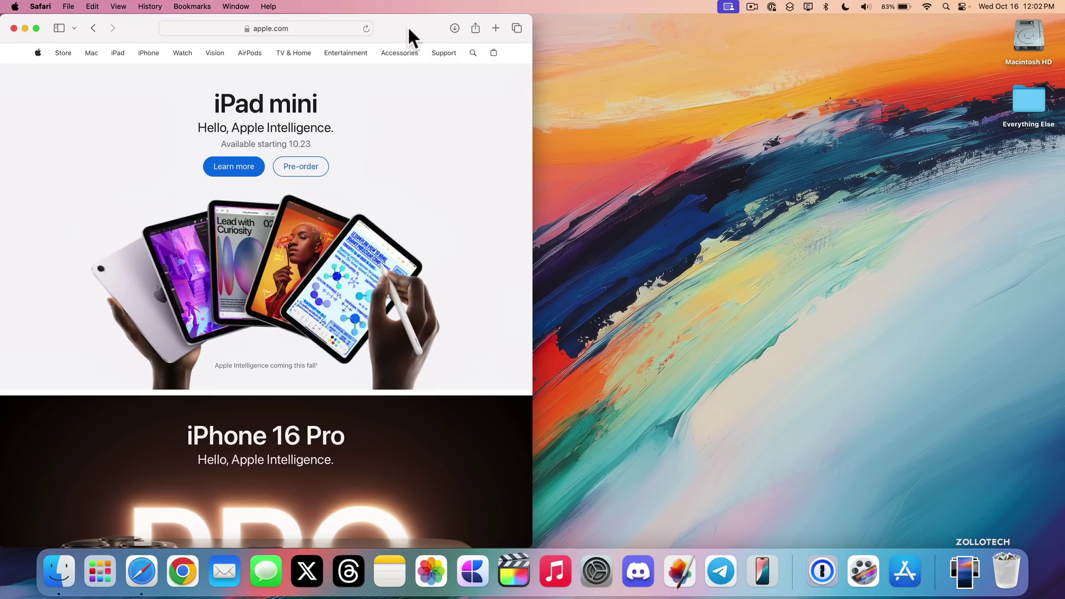
double_click(409, 28)
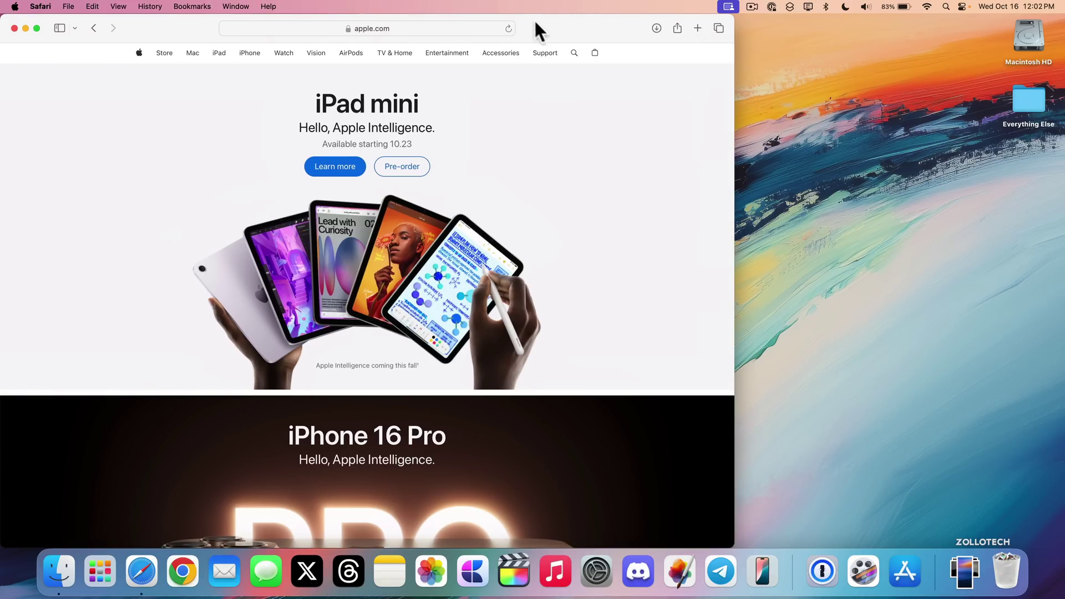
double_click(551, 28)
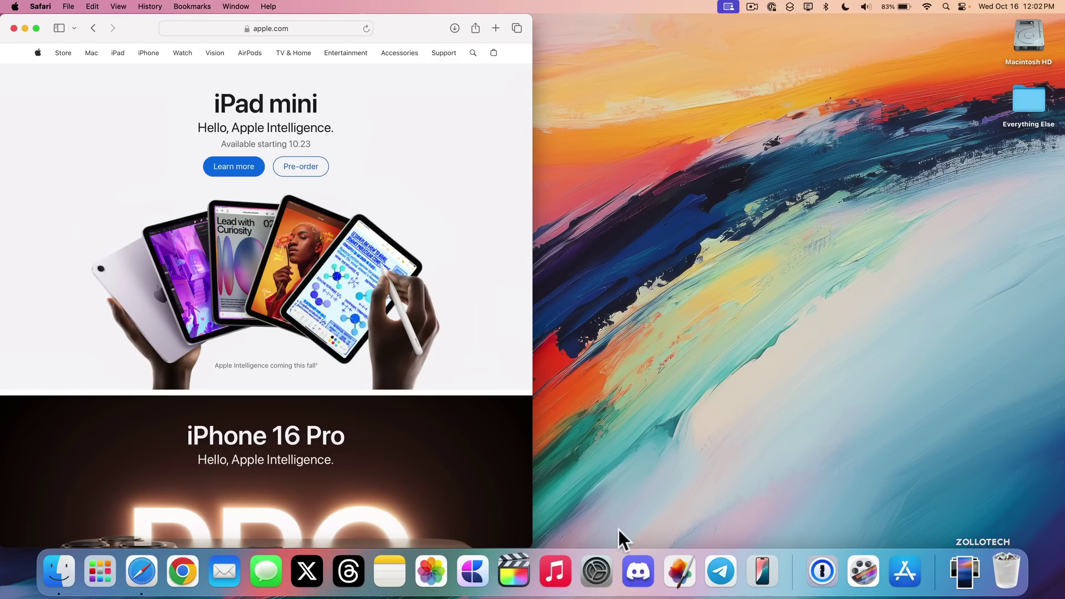
left_click(598, 579)
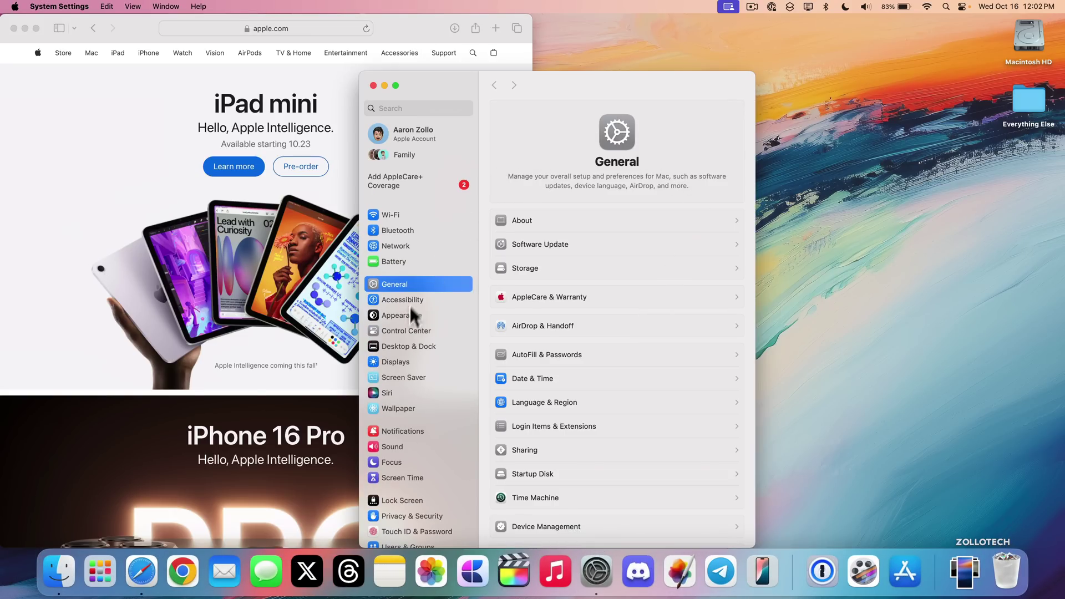
Set the title-bar double-click action to Fill in Desktop & Dock, then fill the screen with Safari.
left_click(421, 345)
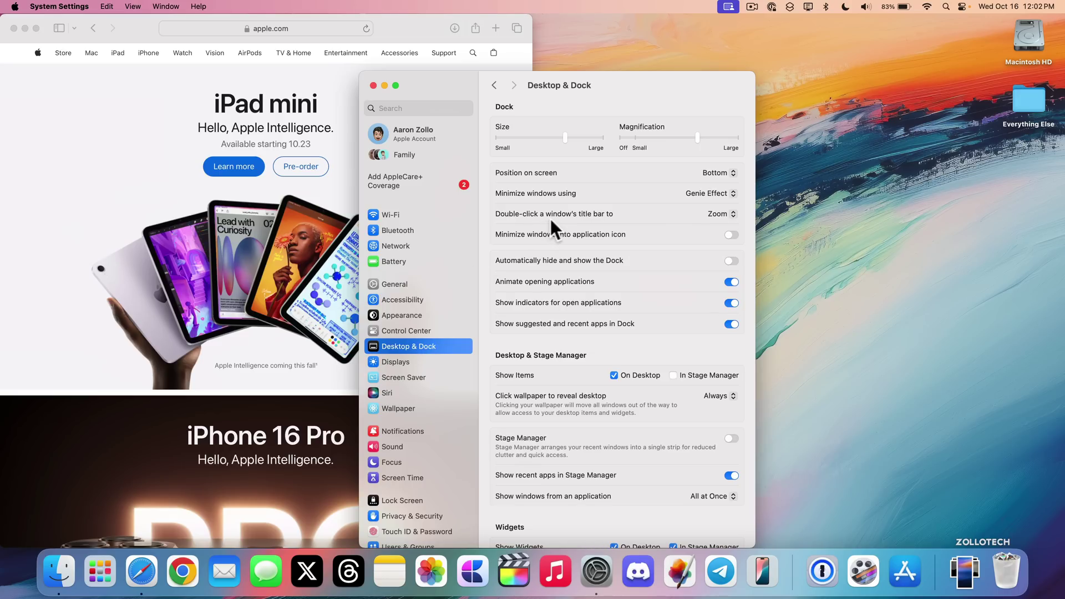
left_click(716, 214)
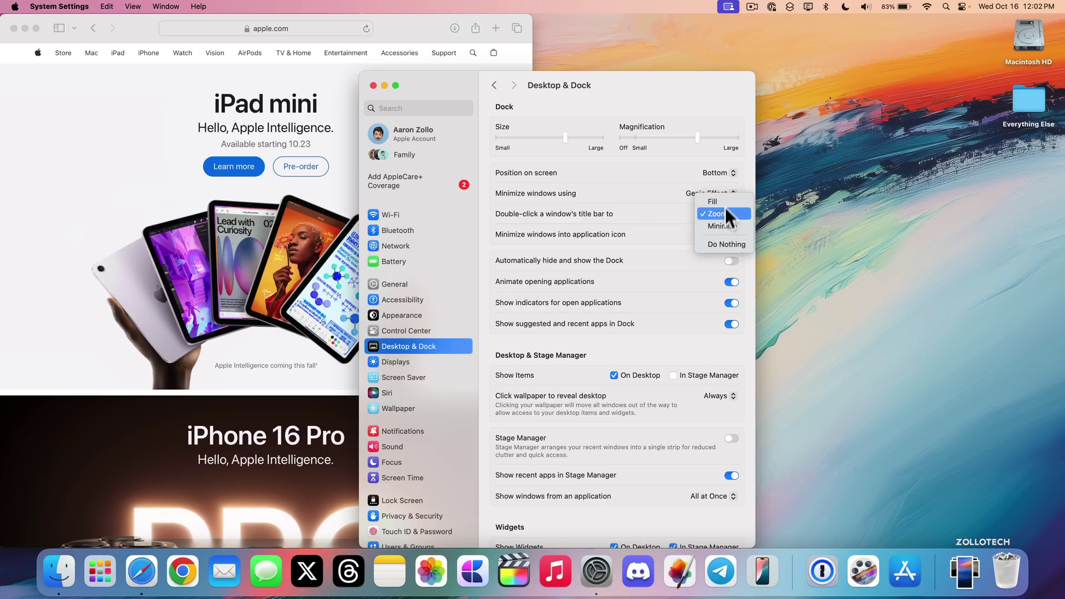
left_click(727, 201)
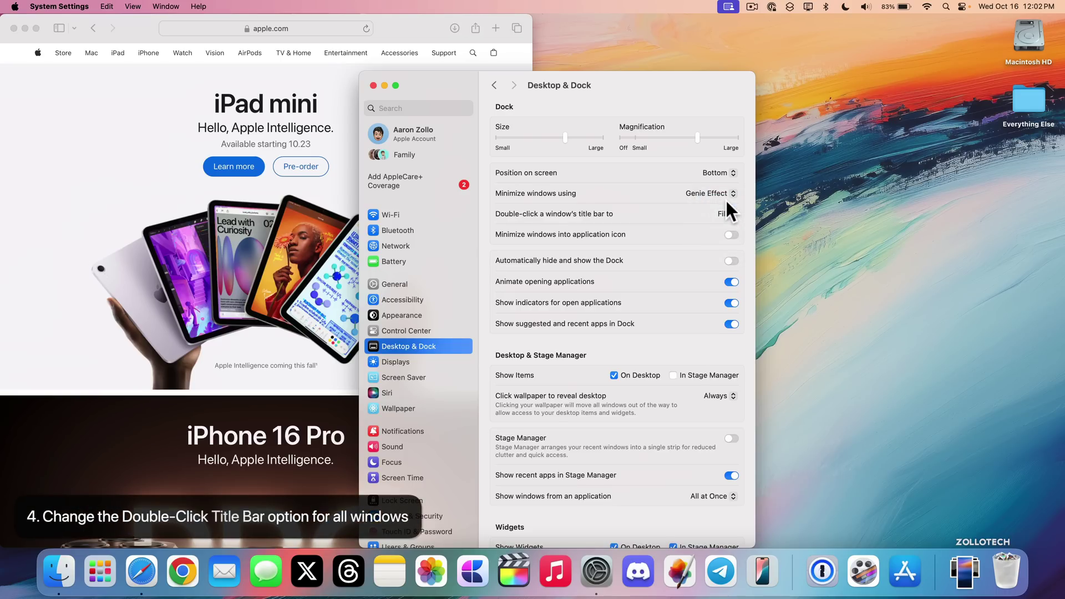
left_click(230, 151)
double_click(403, 24)
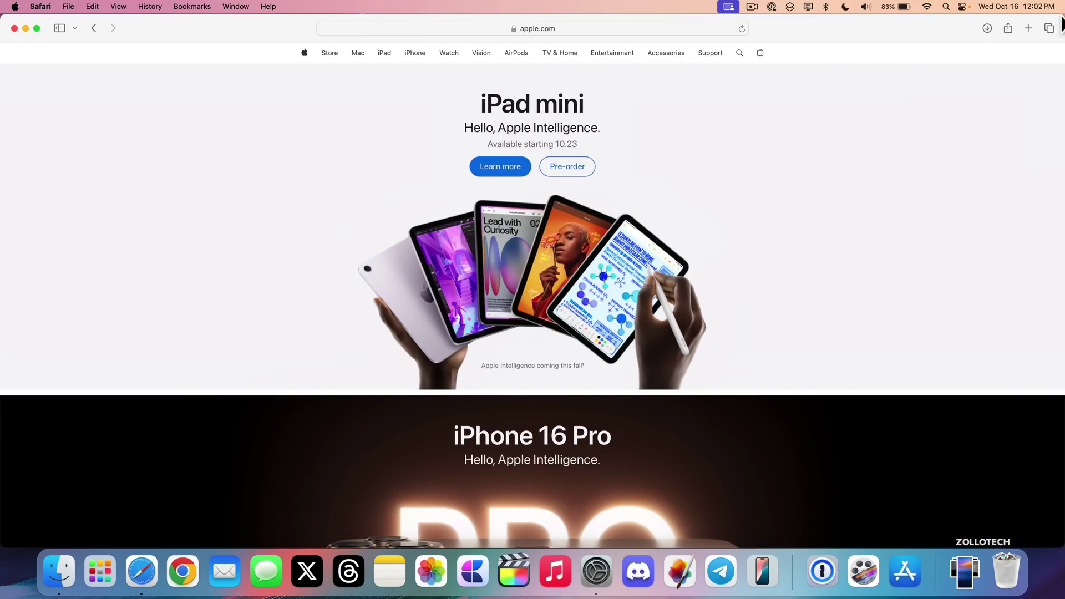
Cycle Safari through left, right and full-screen fill, then click the wallpaper to reveal the desktop.
left_click_drag(1062, 23, 704, 22)
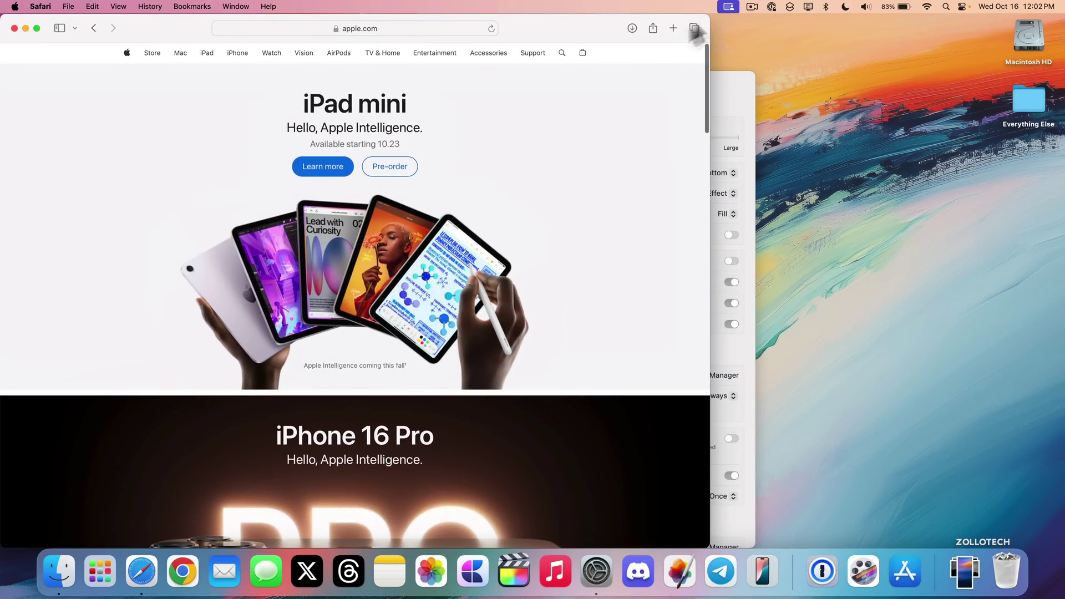
double_click(586, 25)
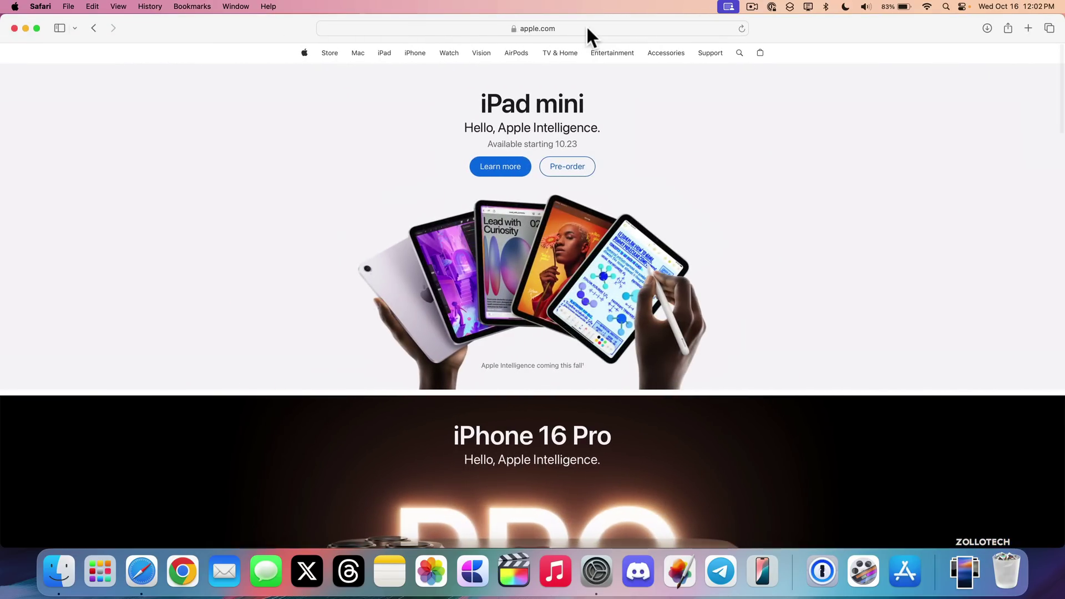
key("alt")
key("alt+Left")
key("alt+Right")
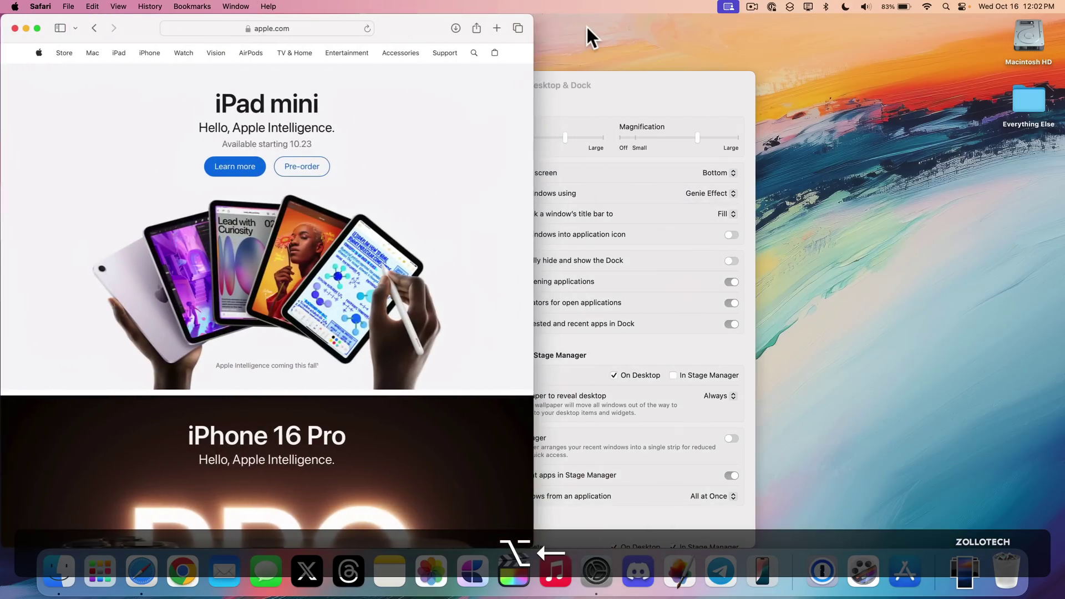
double_click(411, 26)
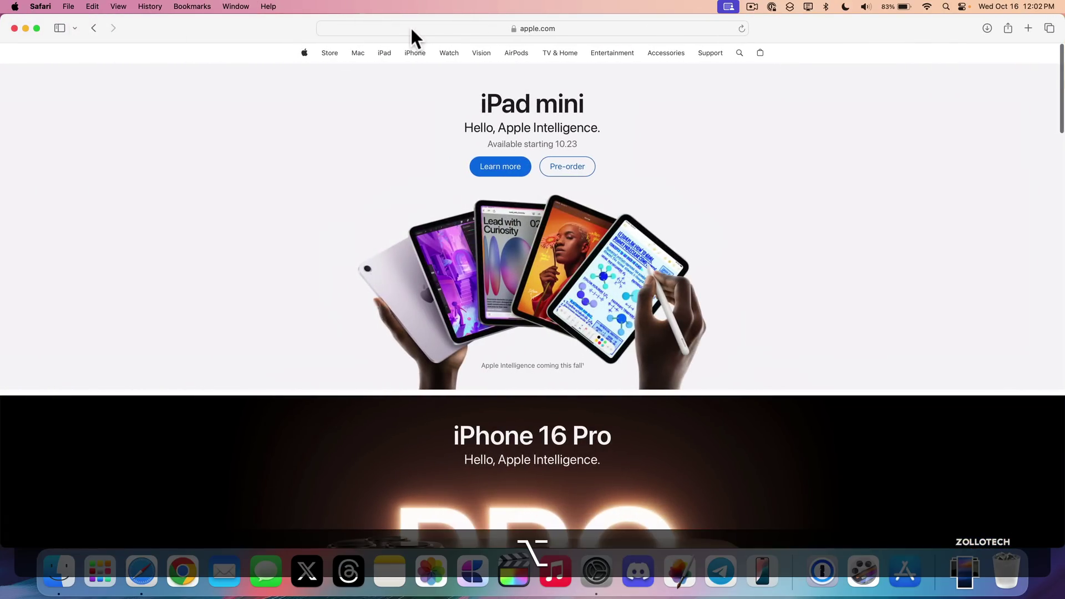
key("fn+ctrl+Left")
left_click(874, 93)
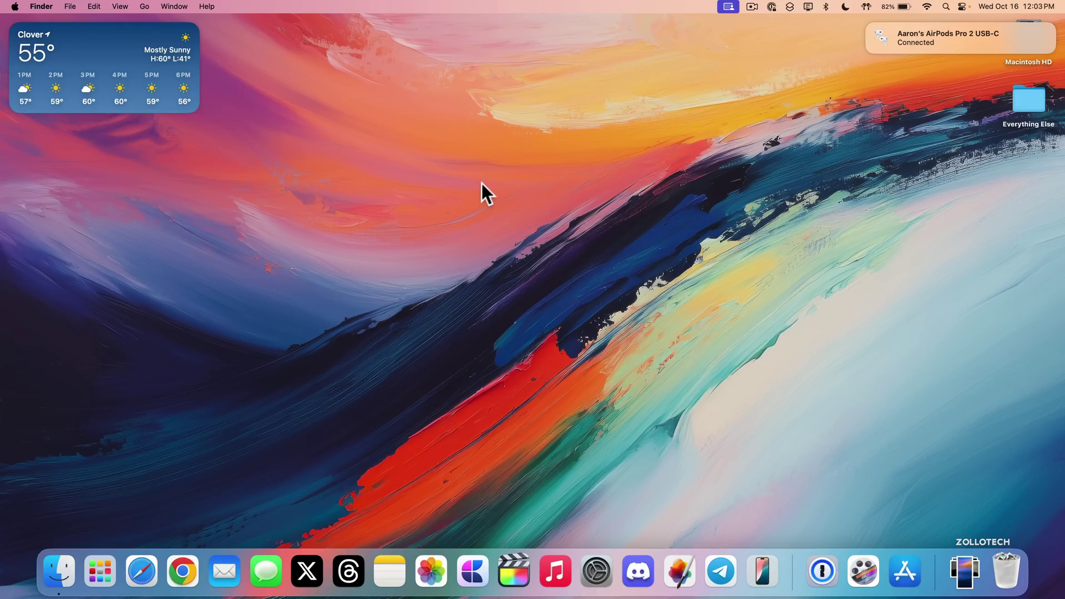
Open Accessibility's Audio settings and check Headphone Accommodations tuning, keeping Balanced Tone.
left_click(599, 573)
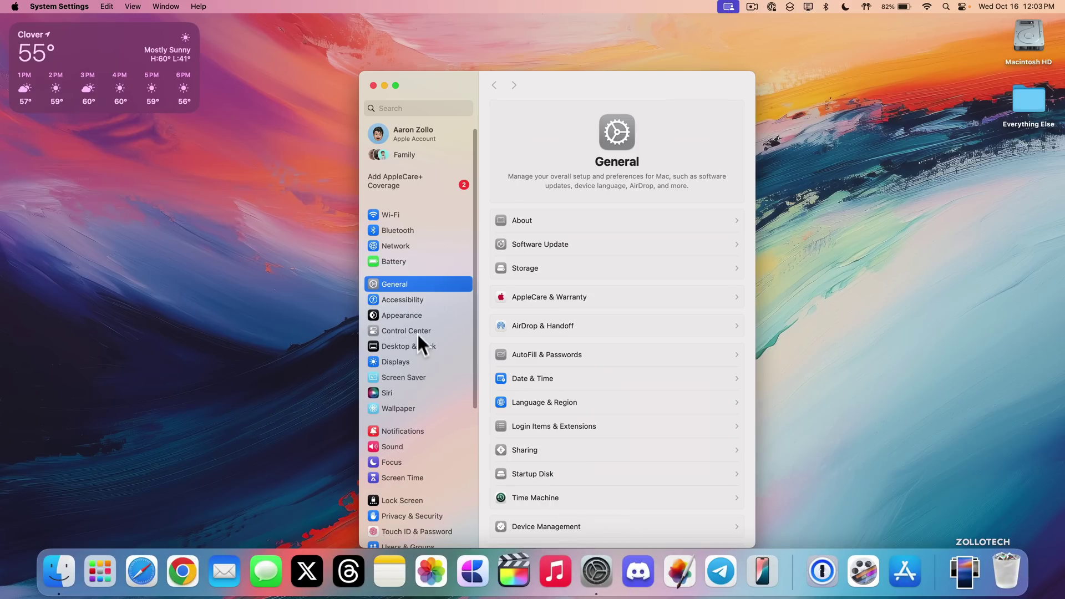
left_click(412, 299)
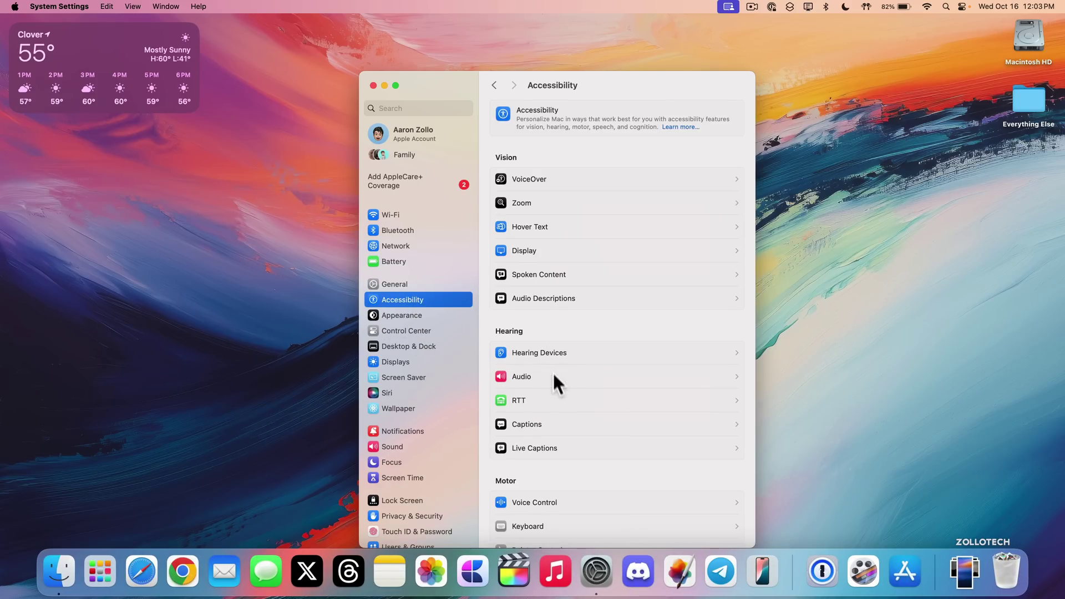
left_click(561, 375)
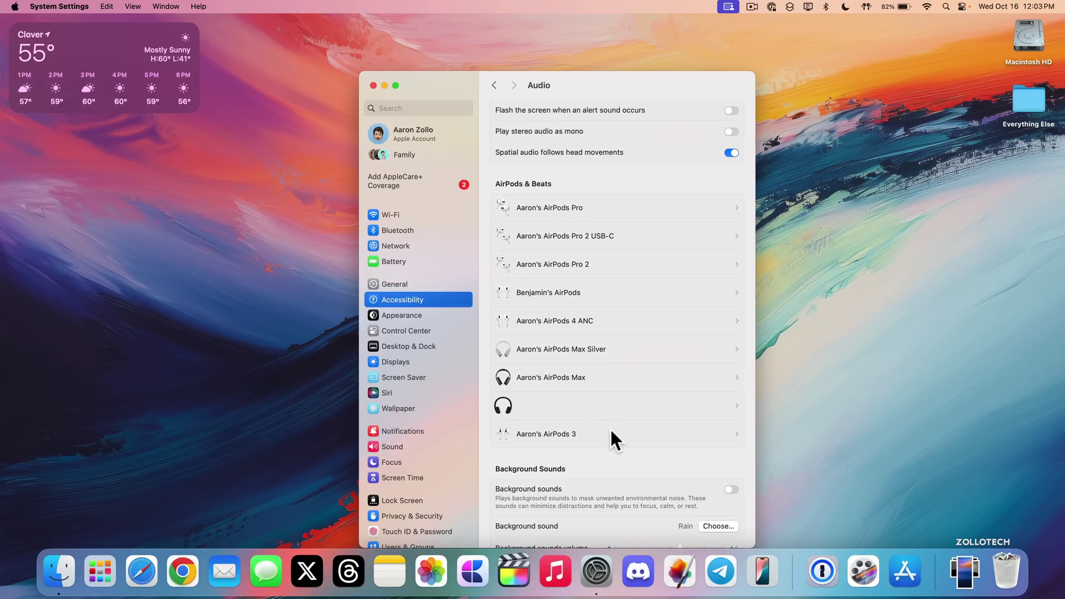
scroll(610, 428, "down", 5)
scroll(610, 432, "down", 5)
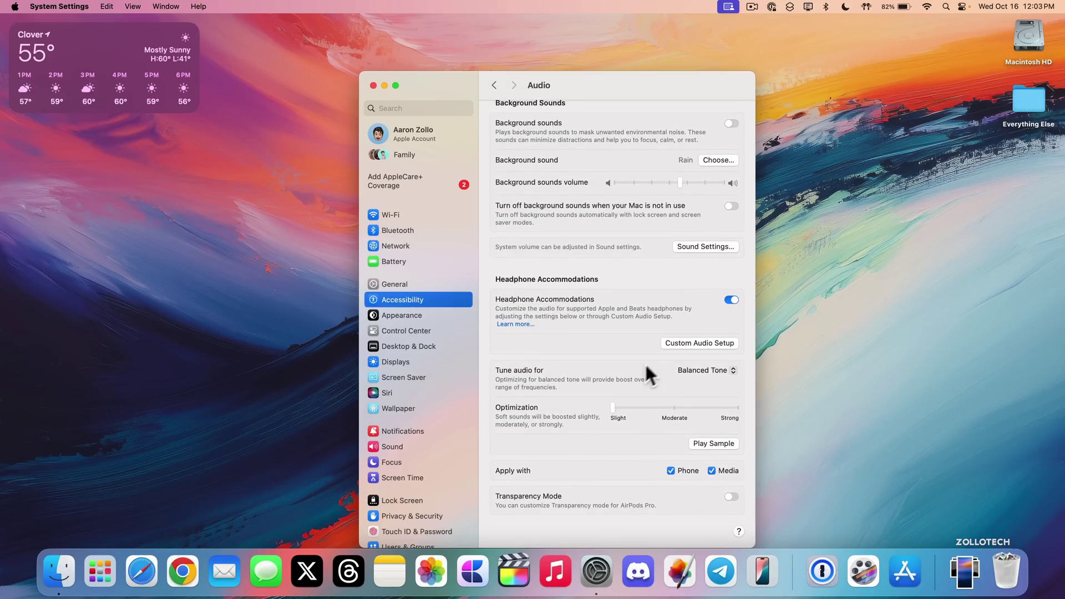
left_click(701, 370)
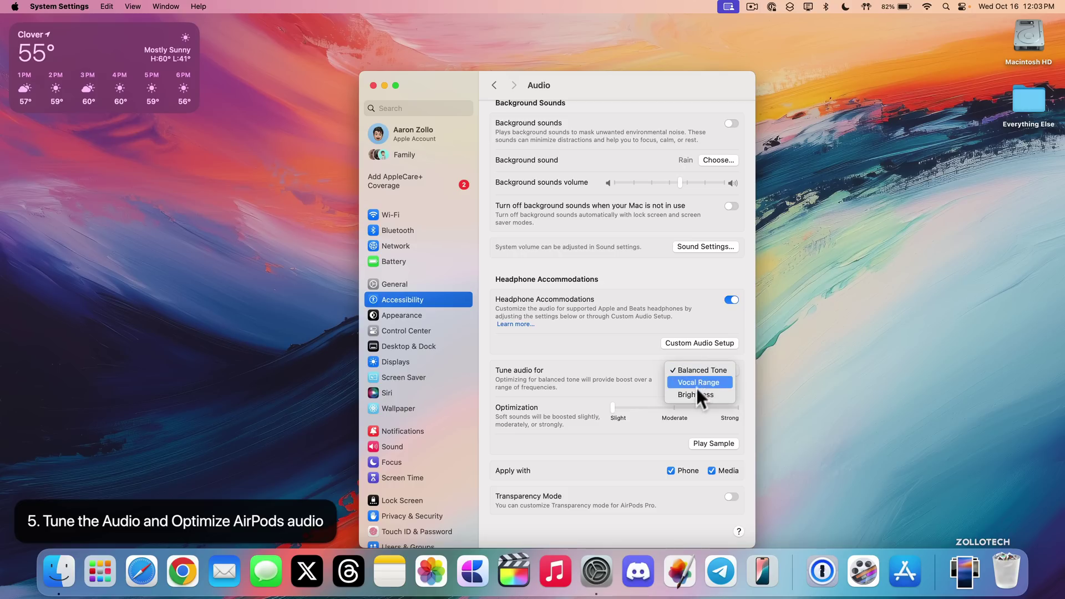
left_click(696, 368)
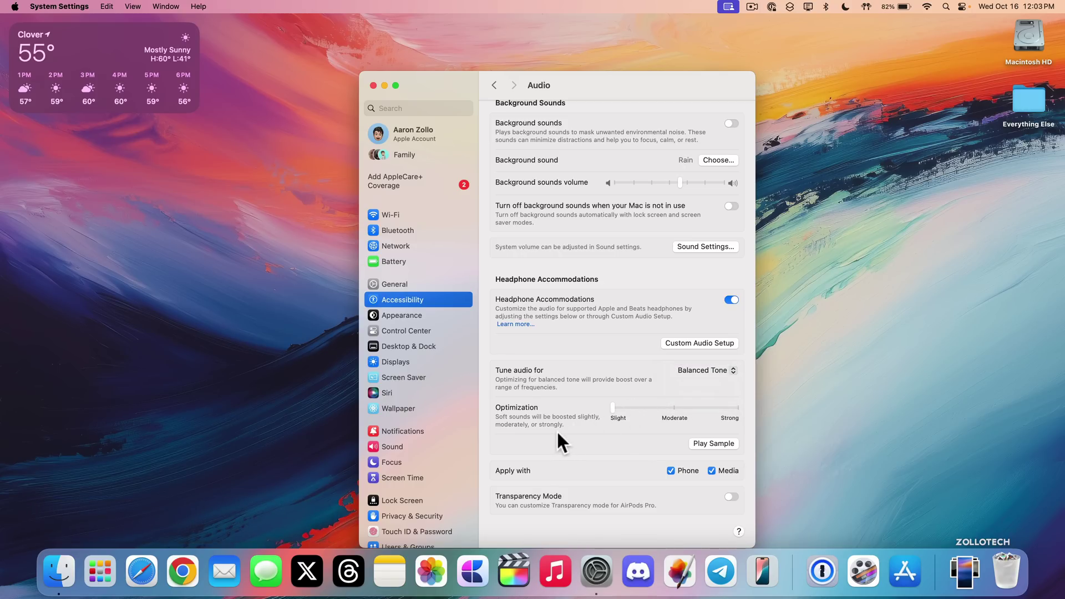
Try Moderate and Strong soft-sound optimization, then return the slider to Slight.
left_click(672, 409)
left_click(734, 410)
left_click(674, 409)
left_click(614, 407)
Switch headphone tuning to Vocal Range, then back to Balanced Tone.
left_click(709, 369)
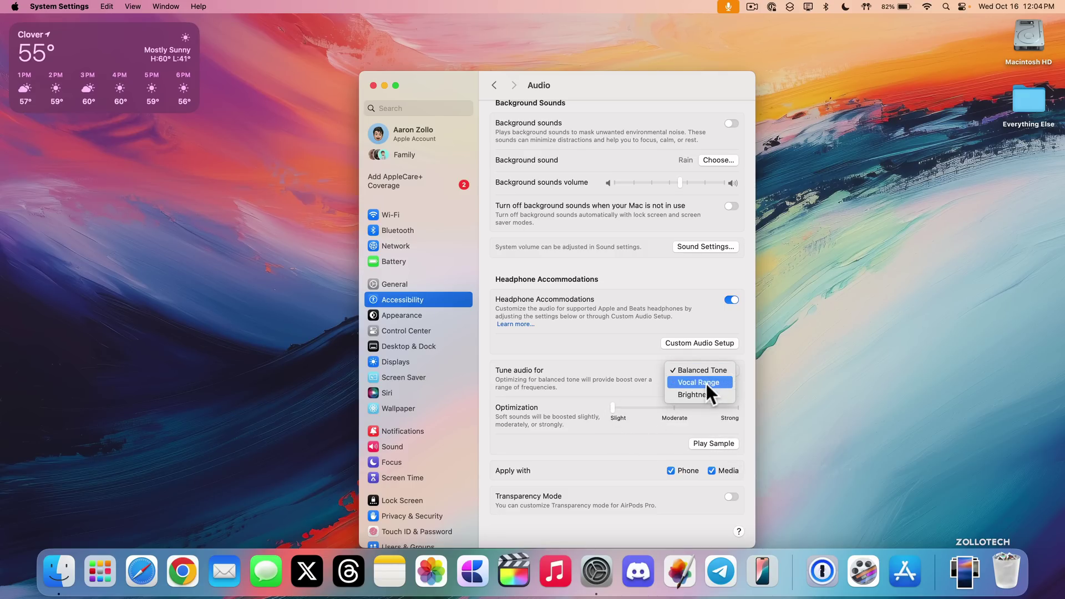
left_click(707, 384)
left_click(720, 374)
left_click(719, 365)
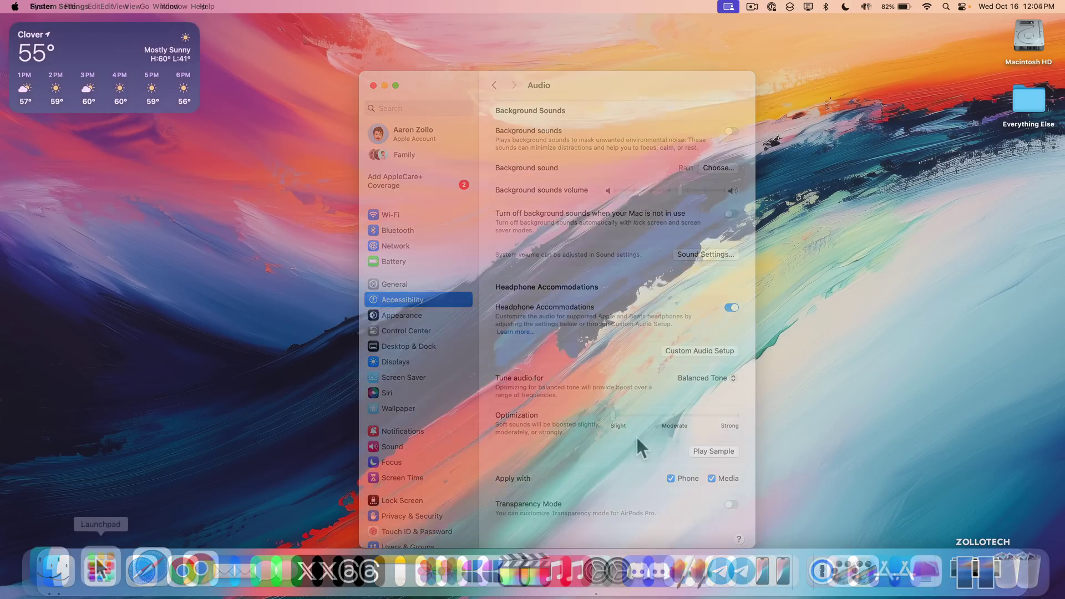
Launch CleanMyMac, run a full Smart Care scan with the requested access, then a Cleanup junk scan.
left_click(100, 572)
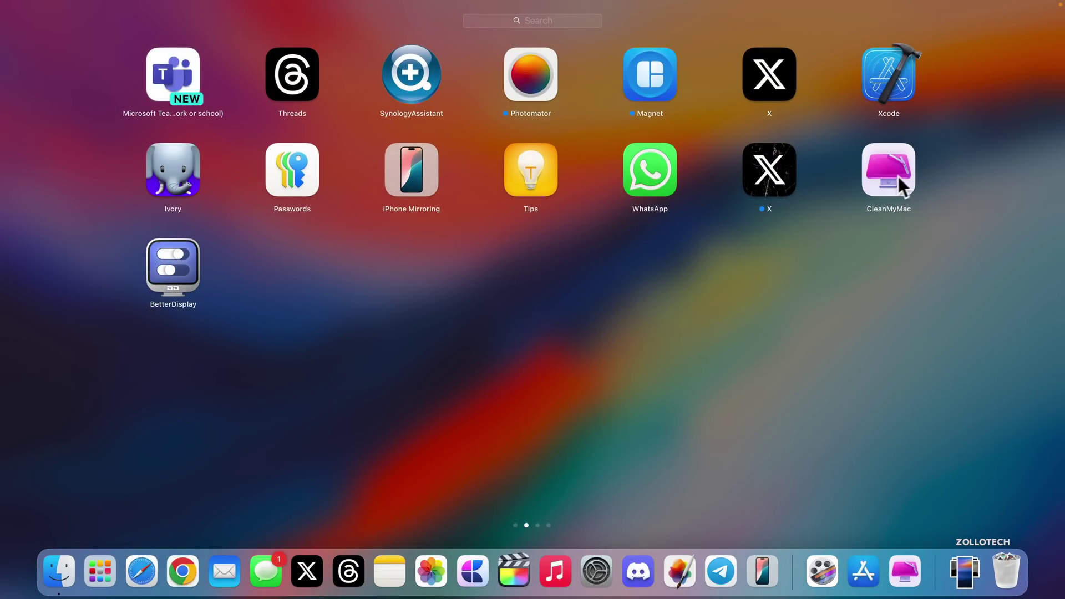
left_click(898, 176)
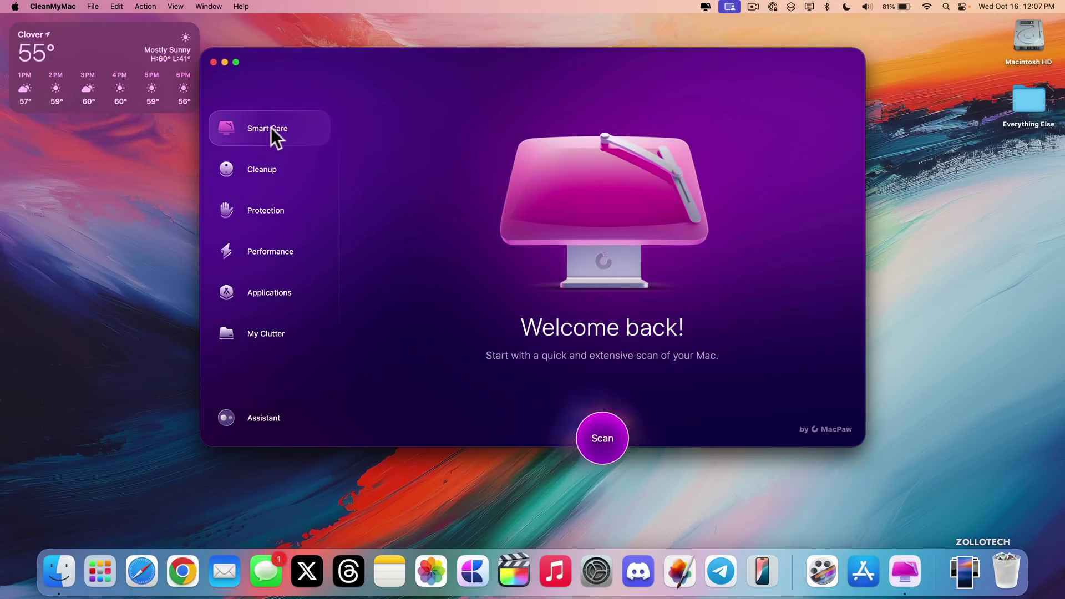
left_click(612, 434)
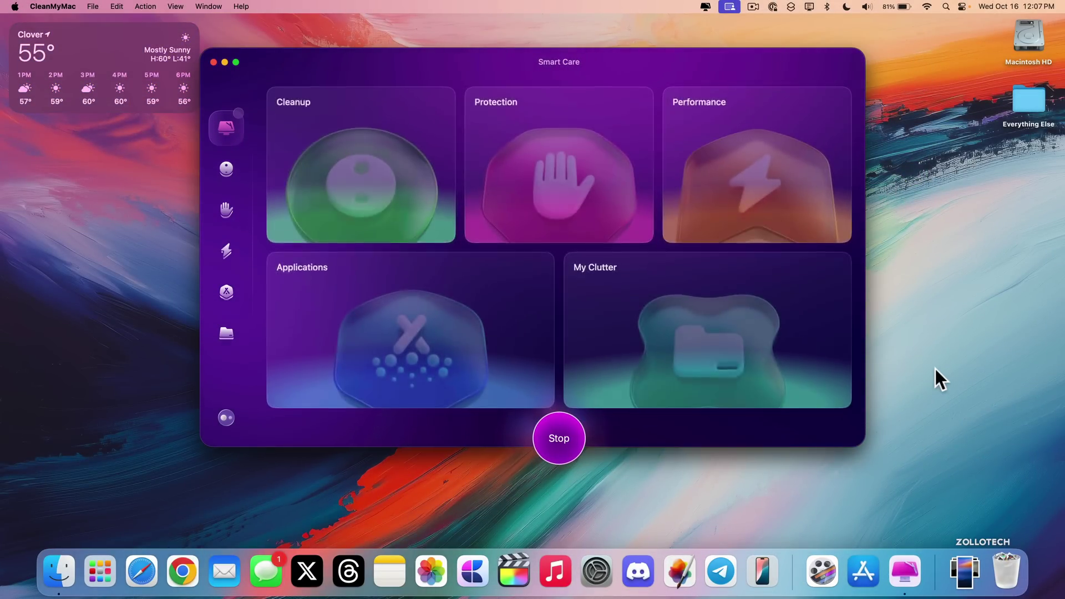
left_click(563, 217)
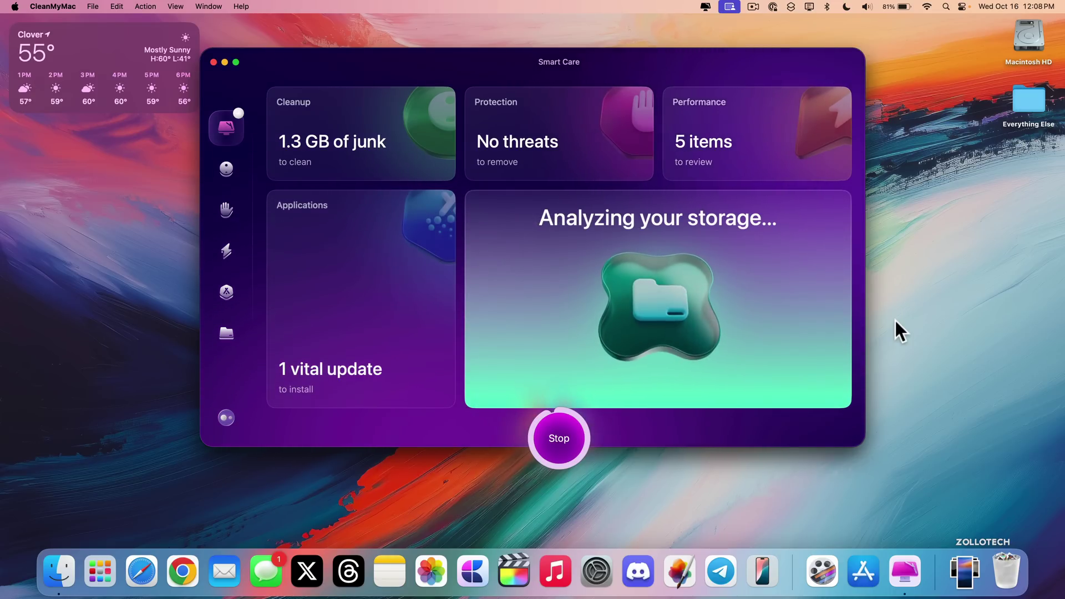
left_click(227, 168)
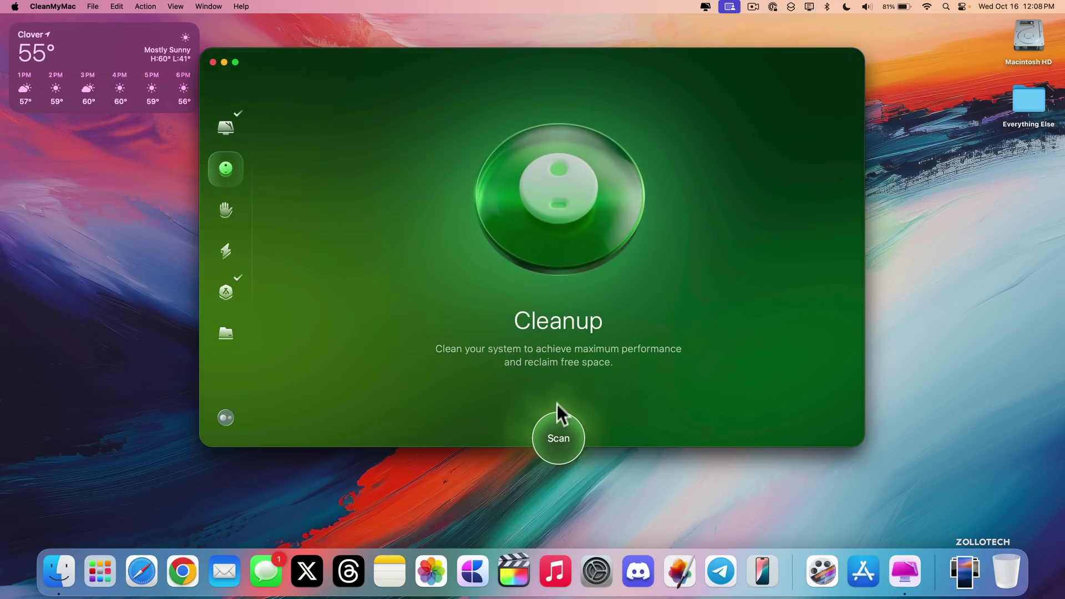
left_click(553, 435)
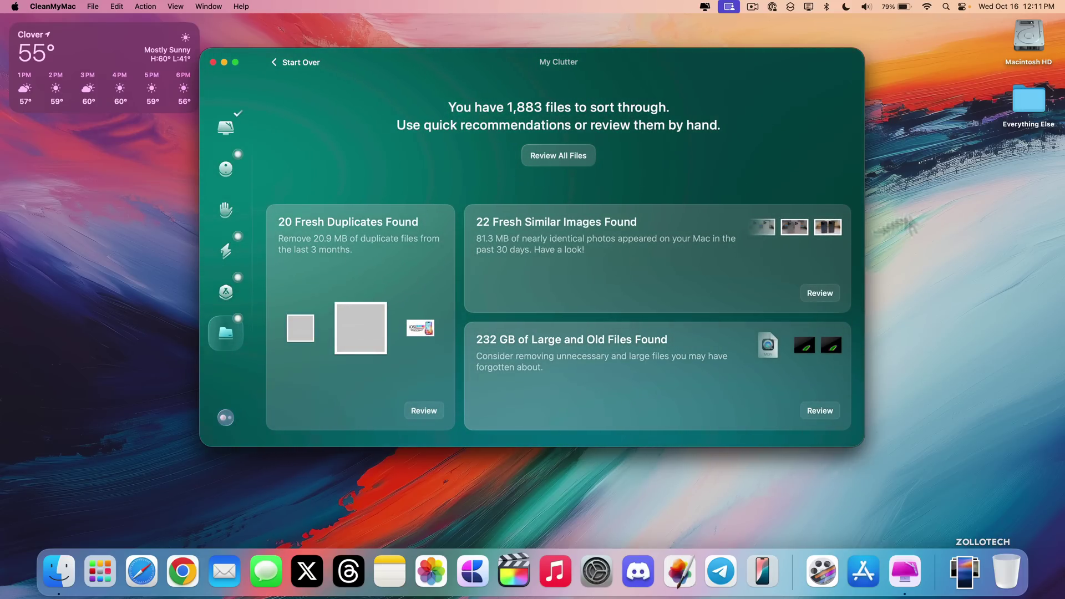
From the 22 similar images found, mark three near-identical photos and delete them.
left_click(814, 297)
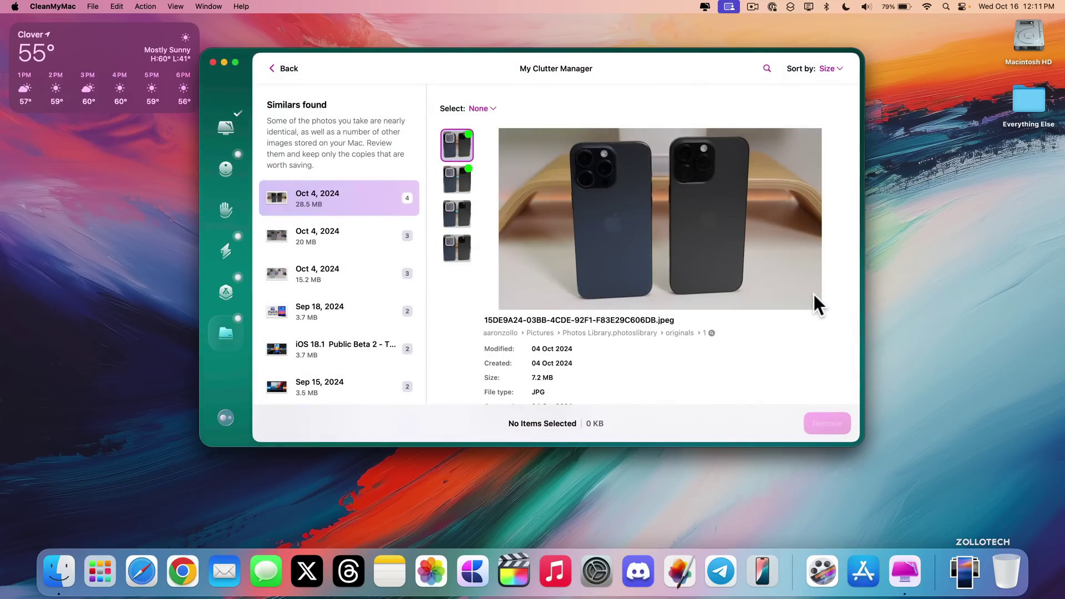
left_click(451, 173)
left_click(450, 206)
left_click(449, 240)
left_click(833, 424)
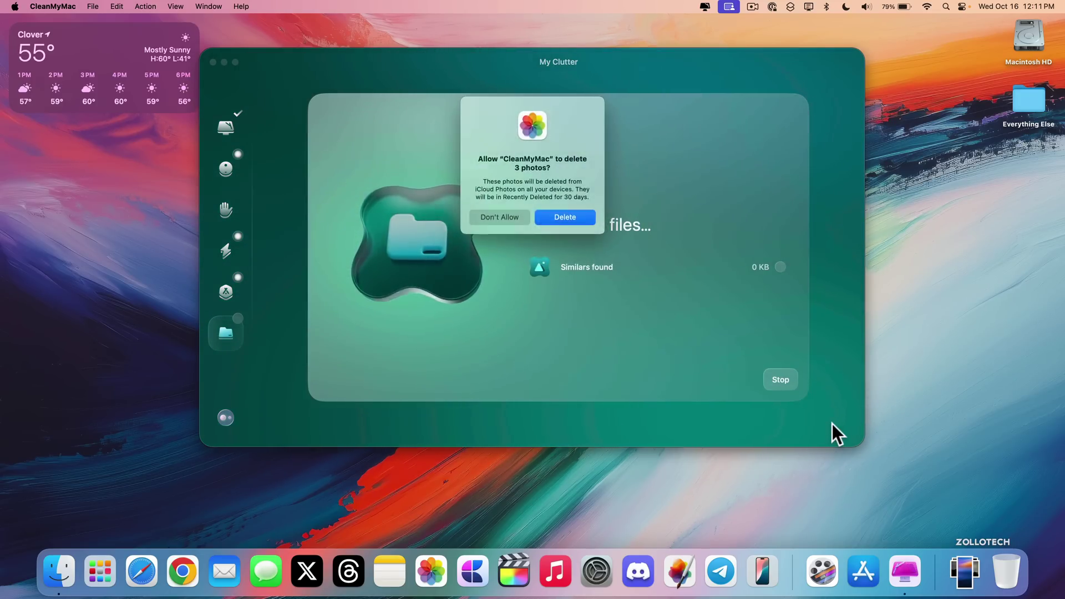
left_click(580, 218)
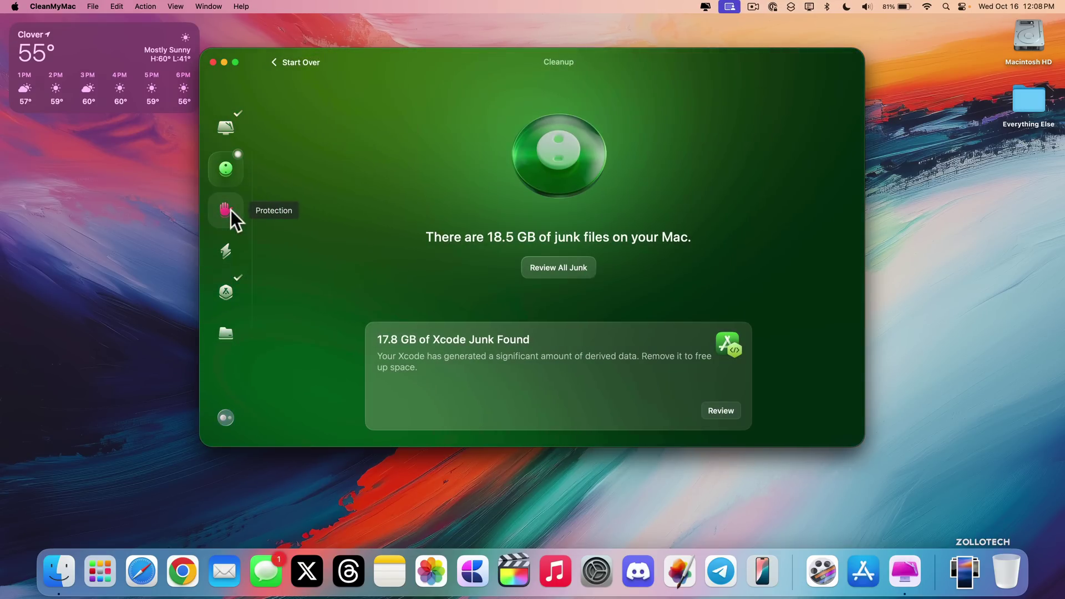
View the Protection scan options, then start over from the Assistant's welcome scan screen.
left_click(231, 212)
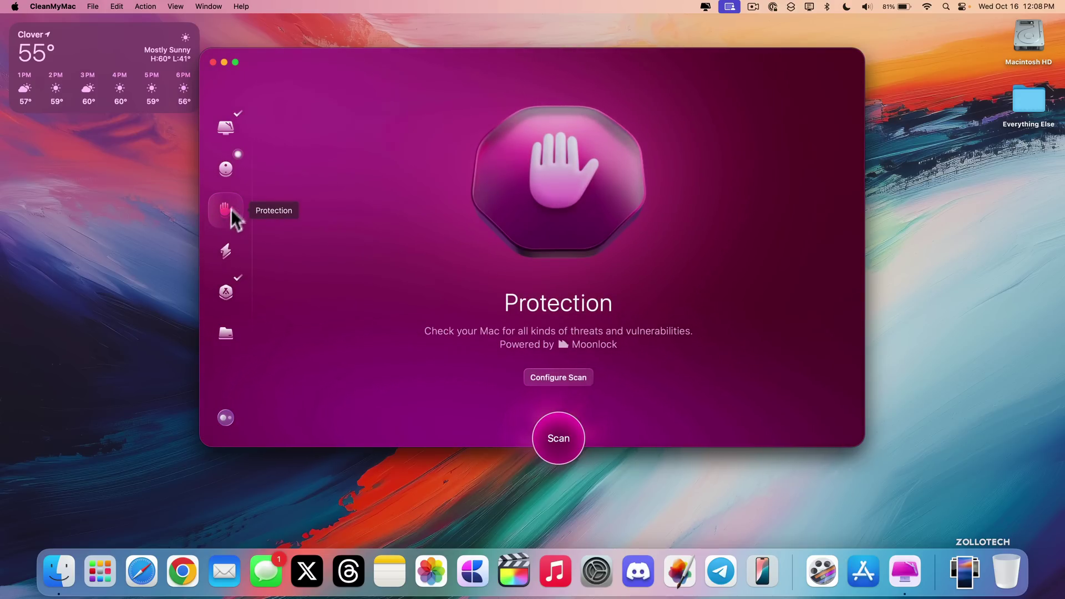
left_click(574, 378)
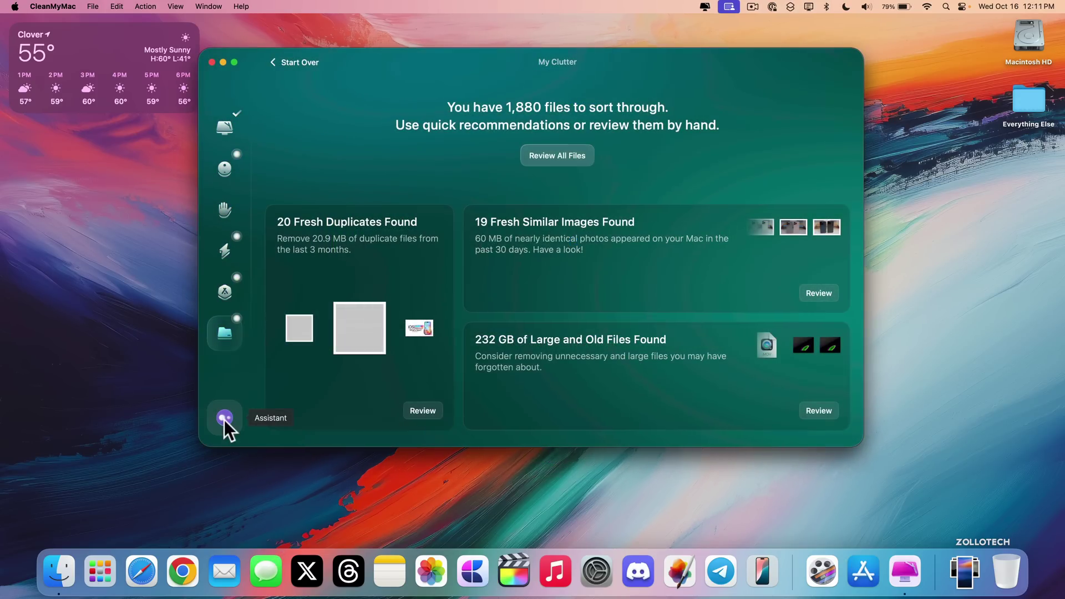
left_click(224, 418)
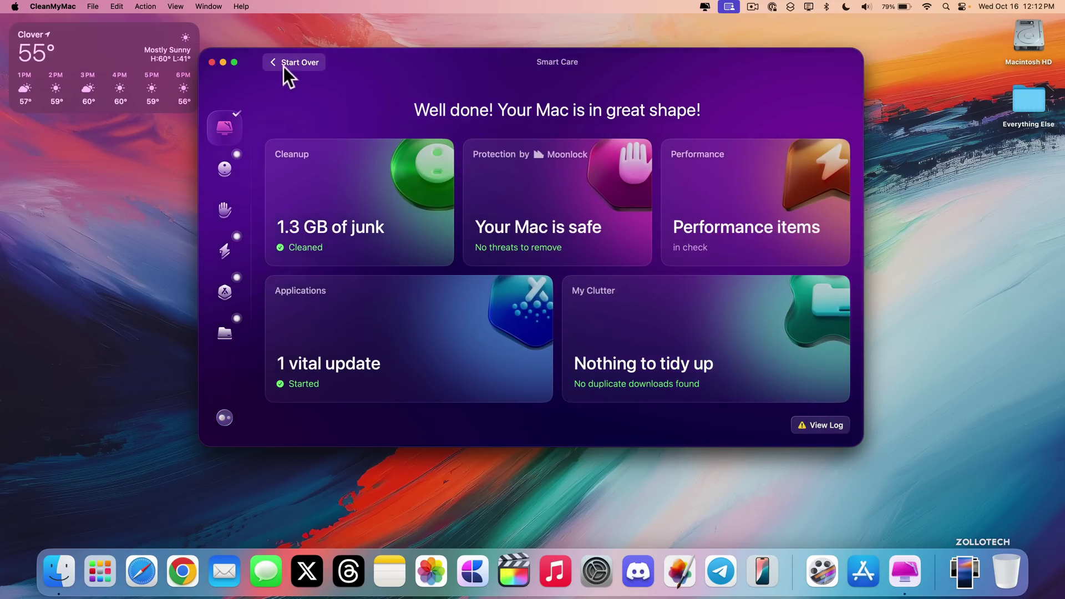
left_click(282, 65)
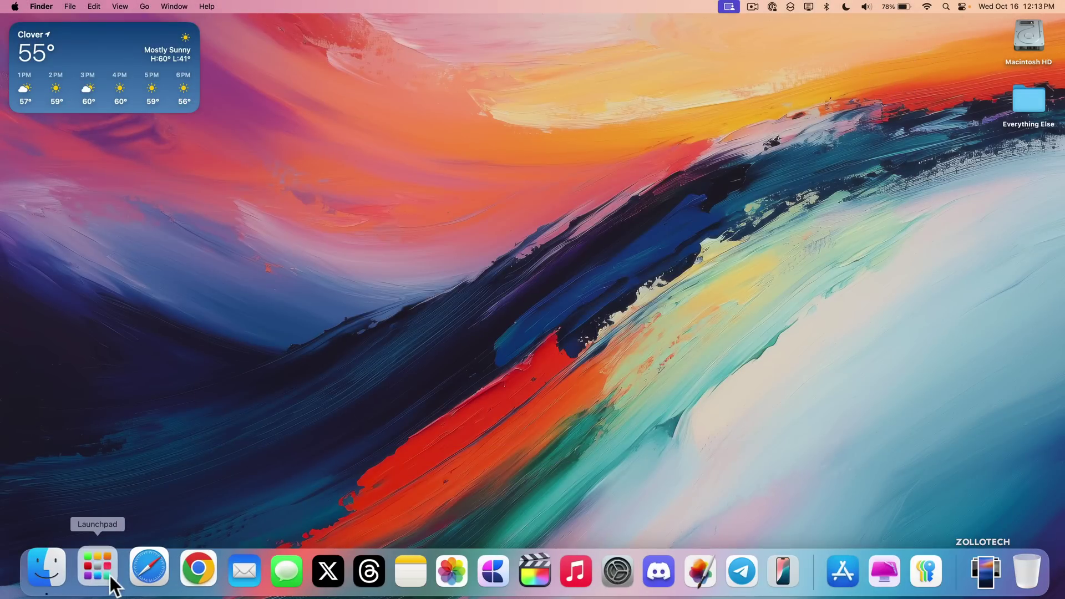
Launch the Passwords app and open its Settings window, moving it aside.
left_click(105, 566)
left_click(308, 177)
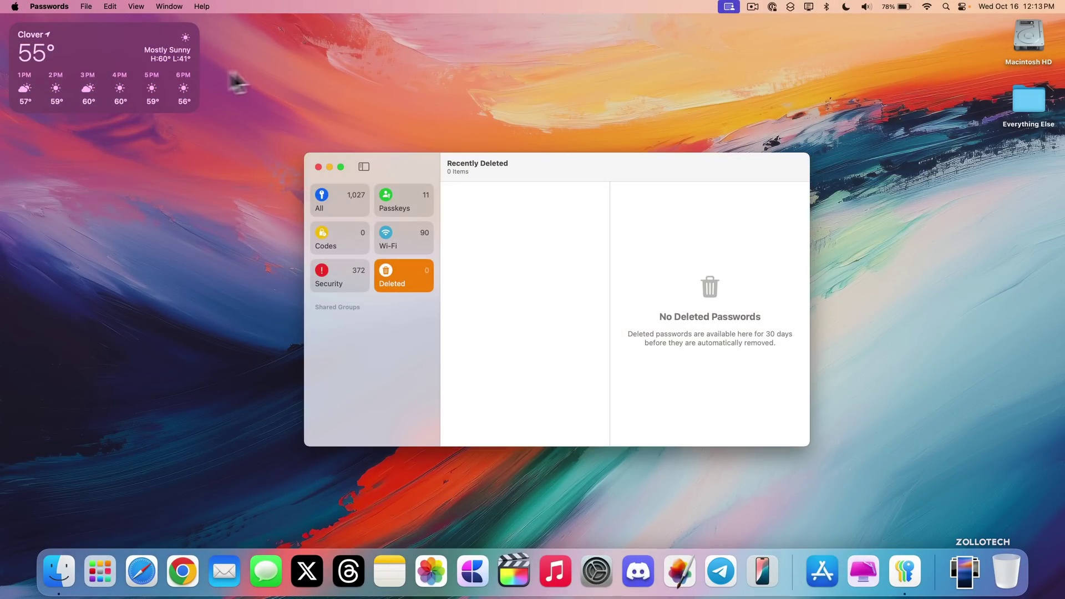
left_click(57, 6)
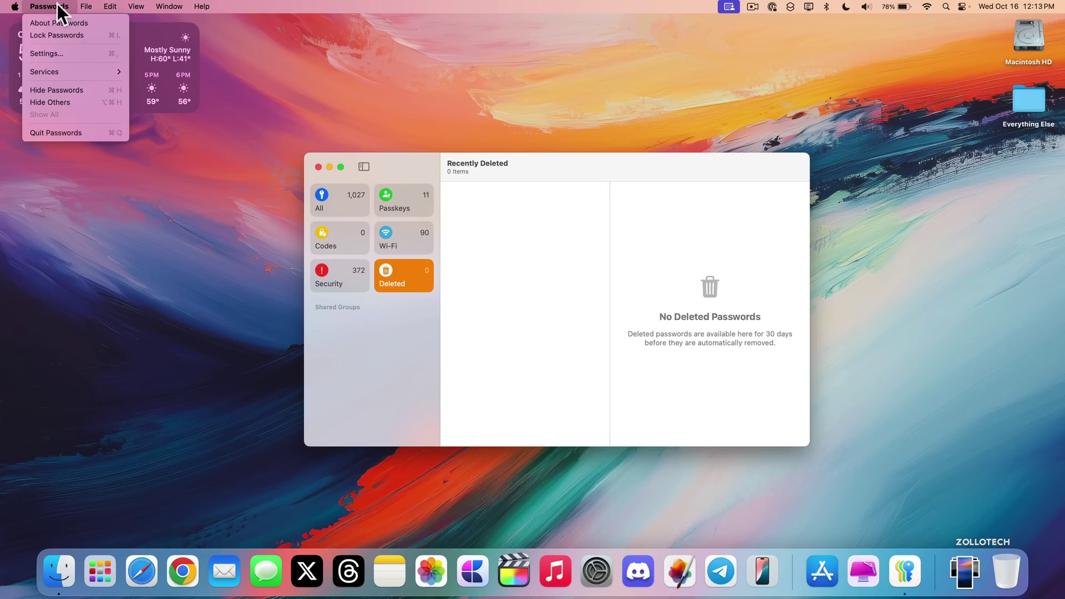
left_click(44, 54)
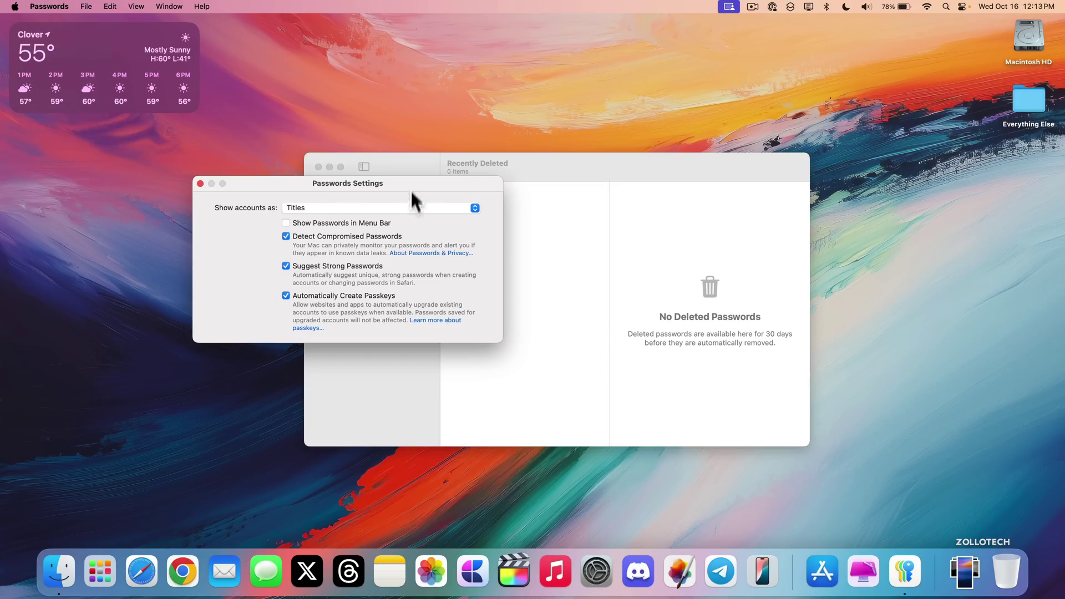
left_click_drag(411, 185, 603, 189)
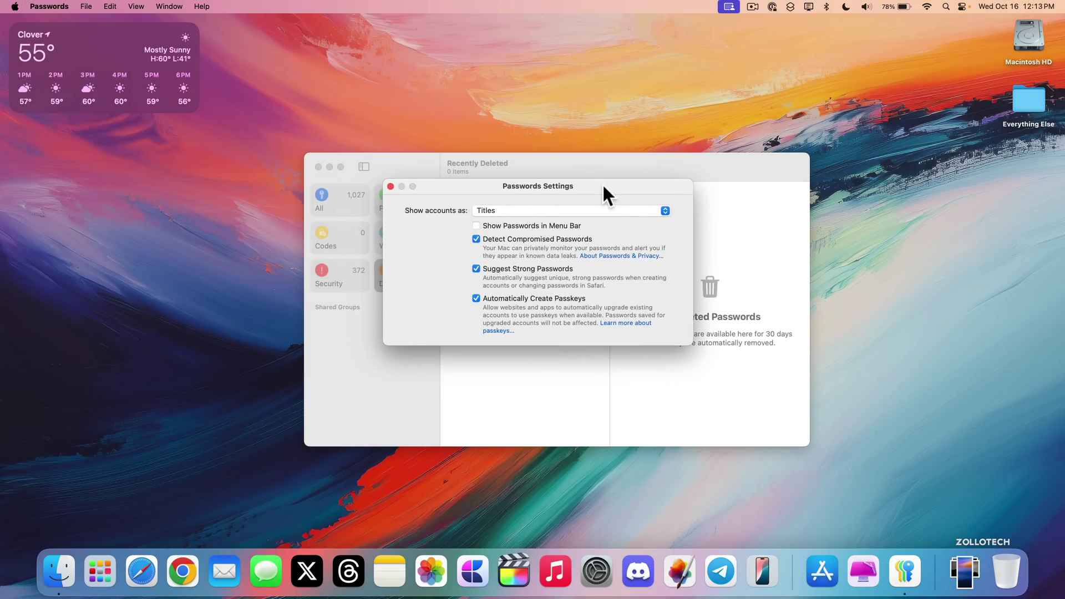
Show accounts as Websites, enable Show Passwords in Menu Bar, and open the menu-bar password panel.
left_click(502, 208)
left_click(500, 223)
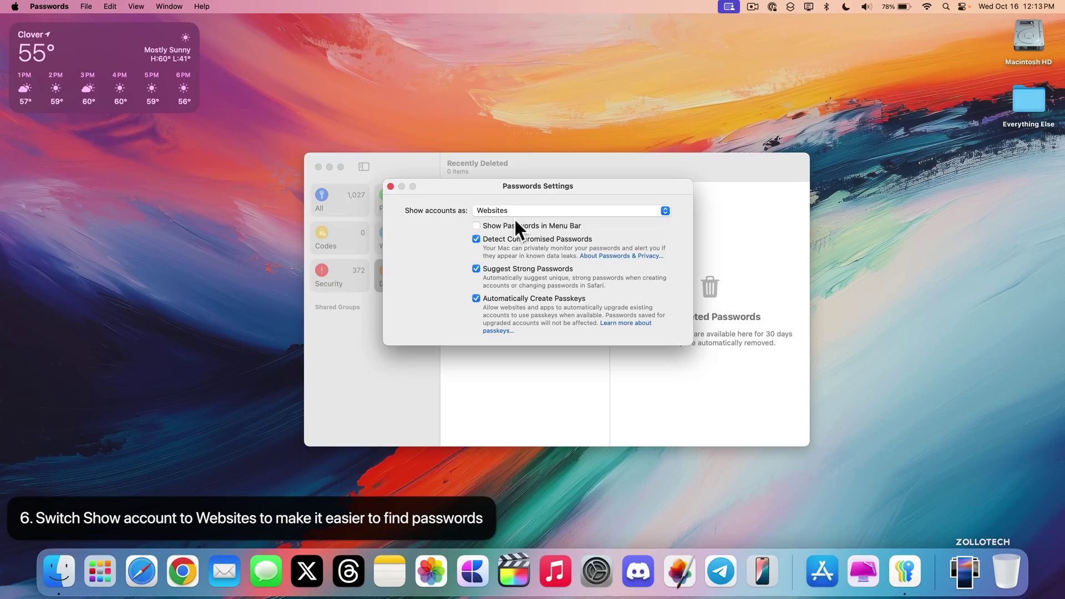
left_click(476, 225)
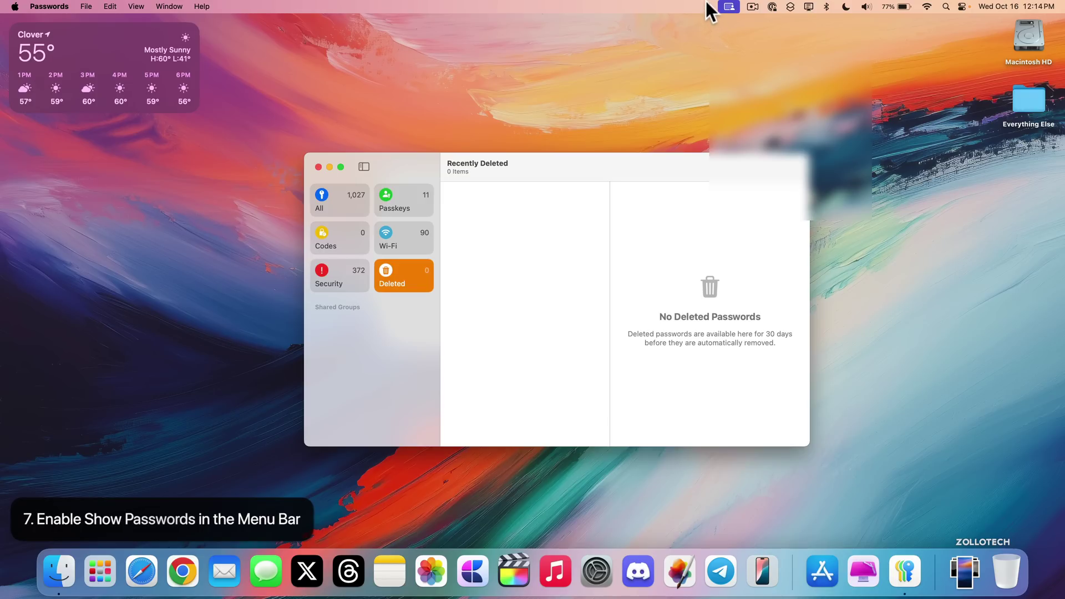
left_click(707, 5)
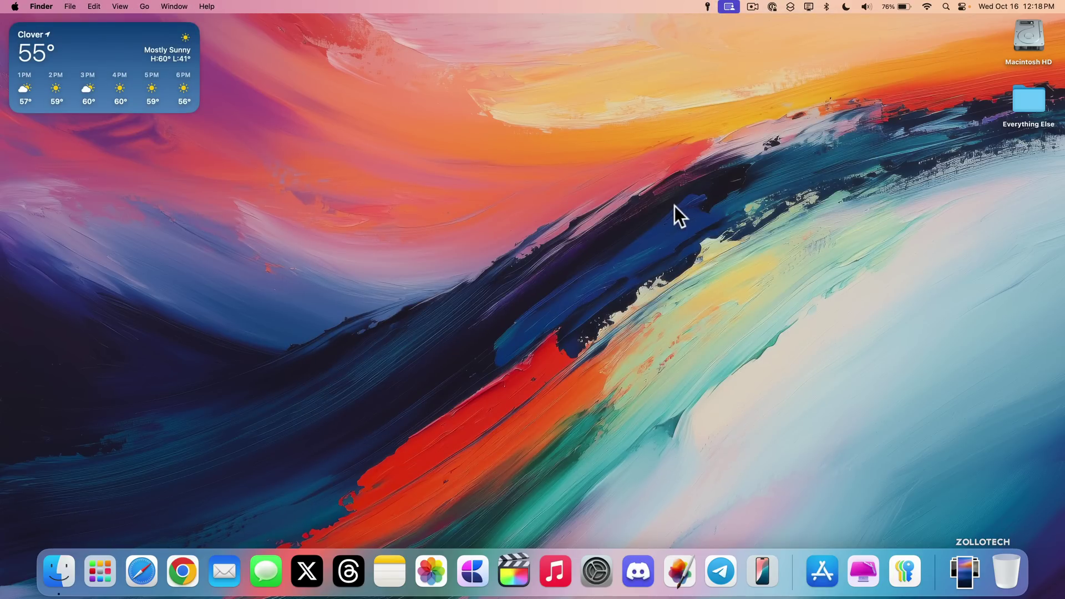
Launch iPhone Mirroring, retry after the timeout, and continue connecting to the changed iPhone.
left_click(763, 571)
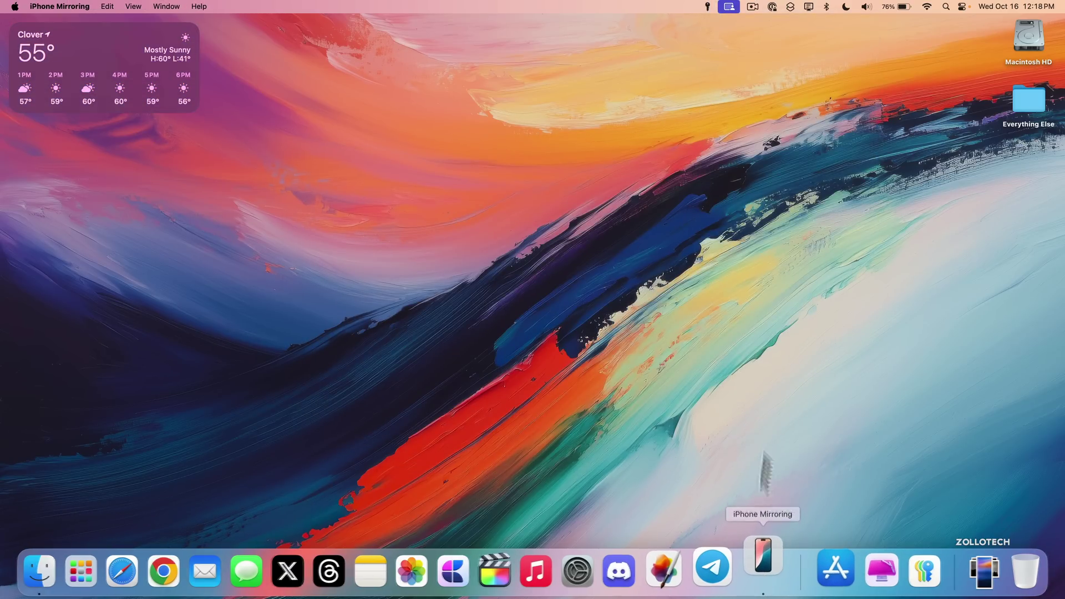
left_click(822, 299)
left_click(817, 302)
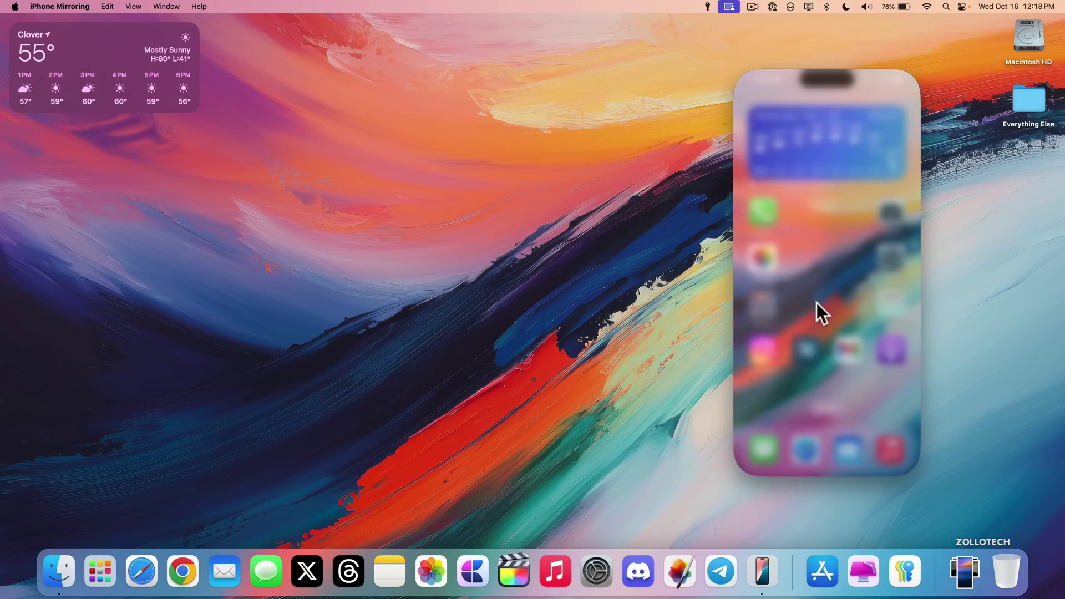
In Desktop & Dock, check that the Widgets iPhone popup shows iPhone 16 Pro Max Black.
left_click(609, 570)
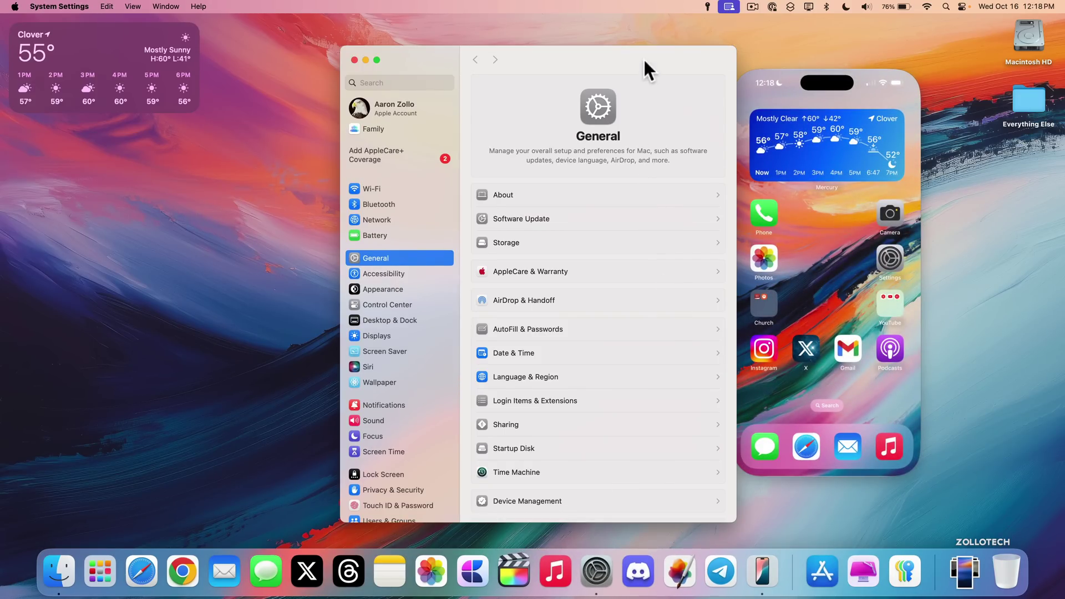
left_click_drag(644, 58, 611, 55)
left_click(381, 316)
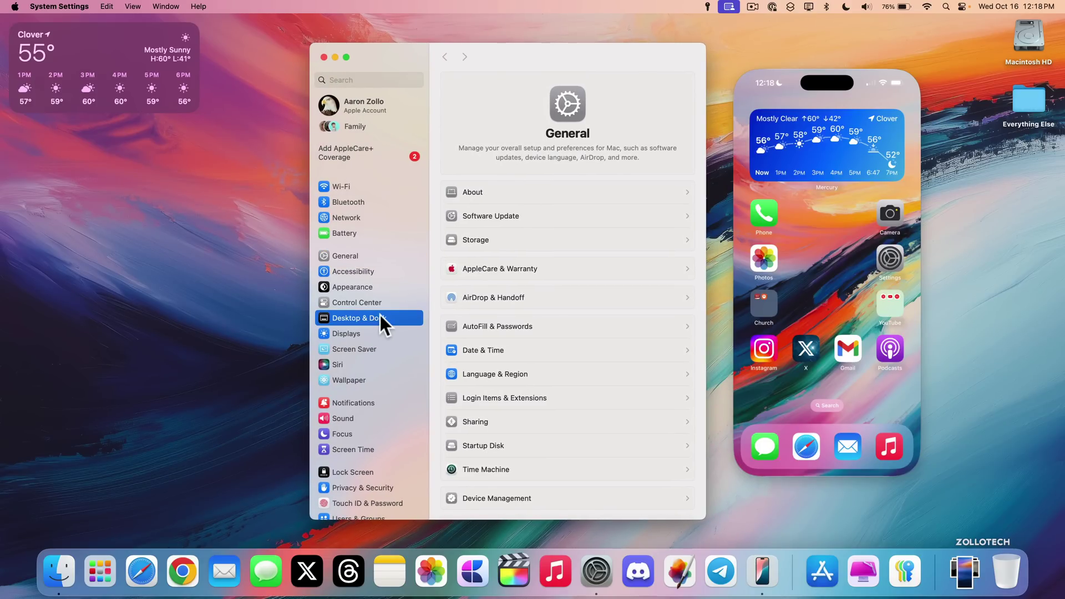
scroll(558, 404, "down", 3)
scroll(558, 404, "down", 5)
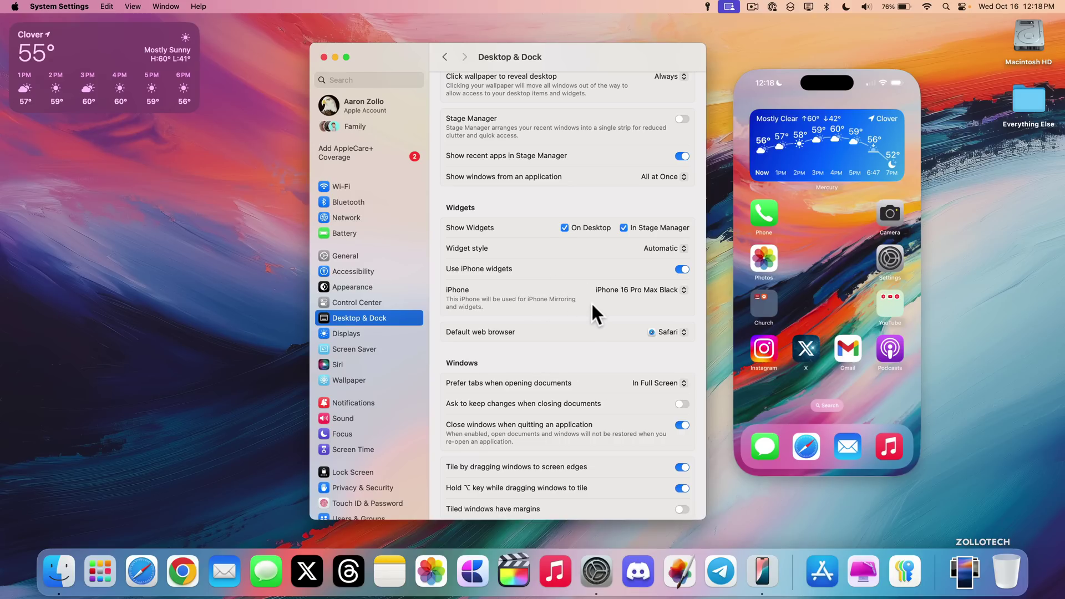
left_click(634, 290)
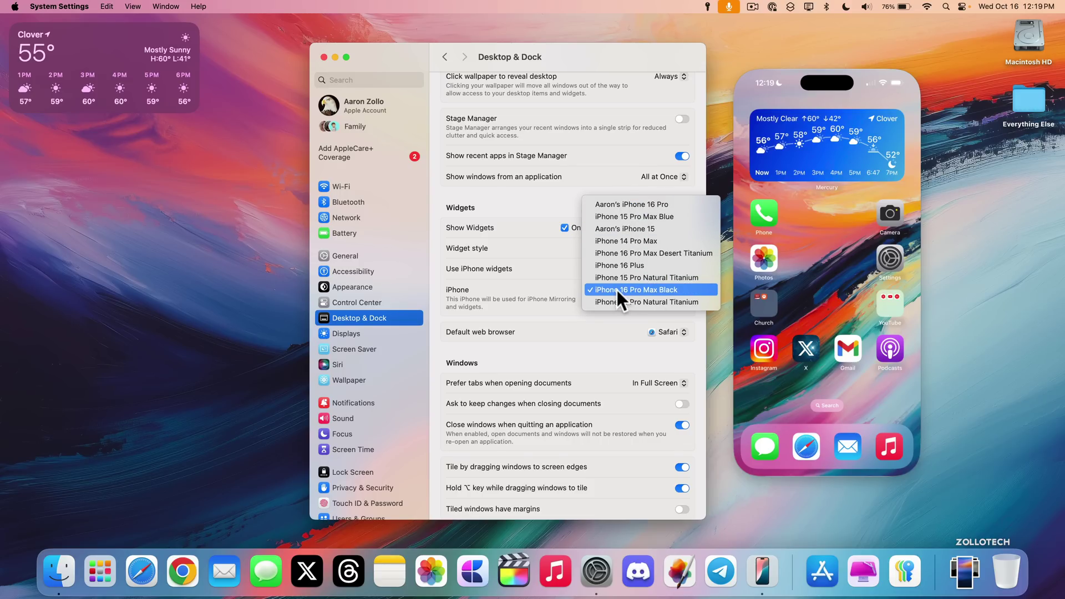
Keep iPhone 16 Pro Max Black, open iPhone Mirroring's settings window, and close System Settings.
left_click(617, 289)
left_click(803, 181)
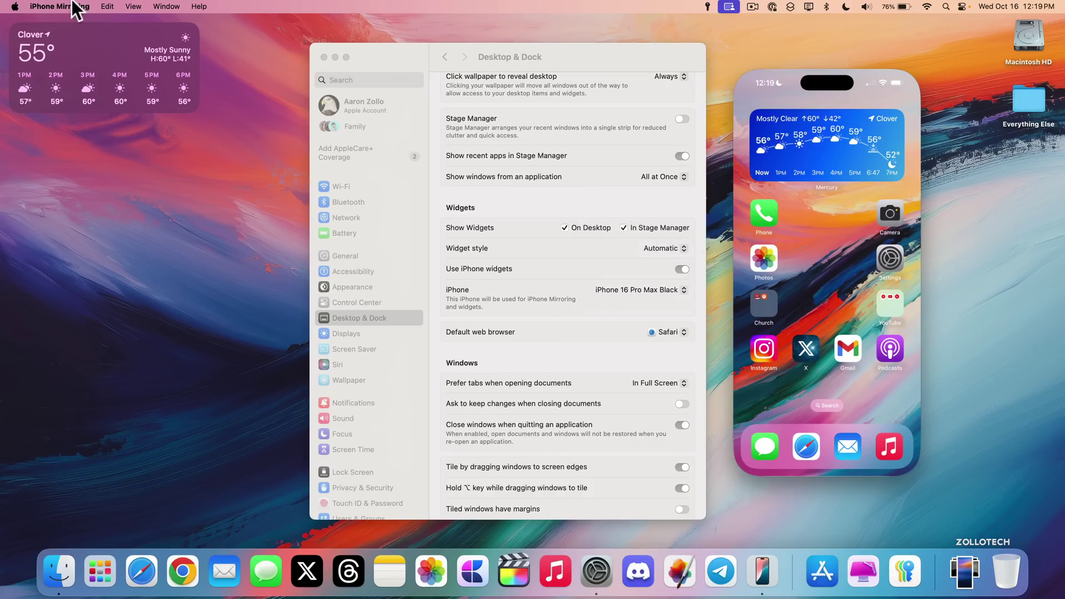
left_click(75, 9)
left_click(45, 40)
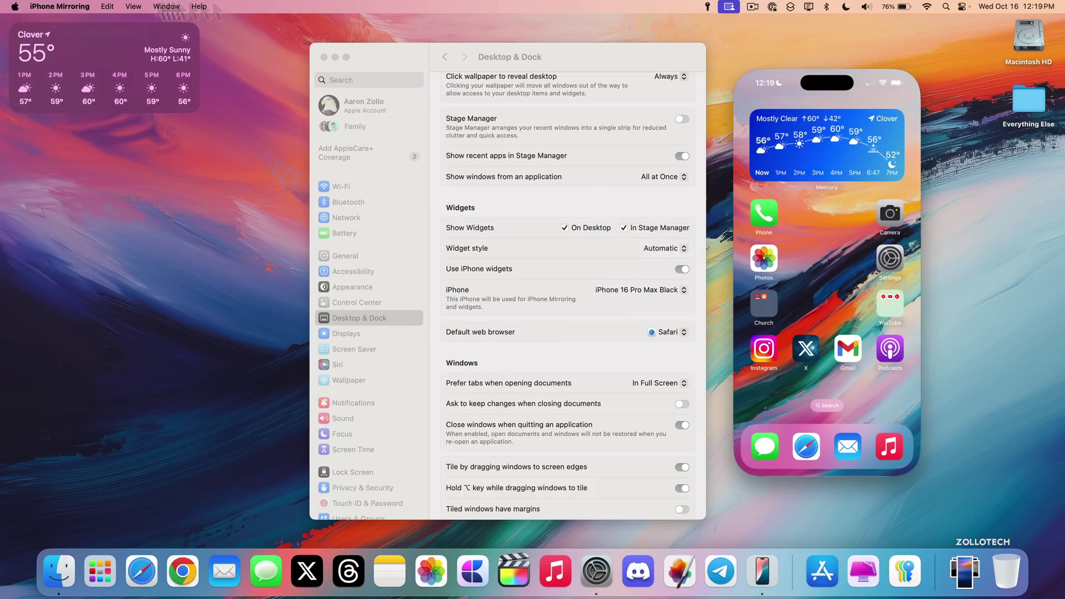
left_click_drag(507, 216, 540, 178)
left_click(324, 57)
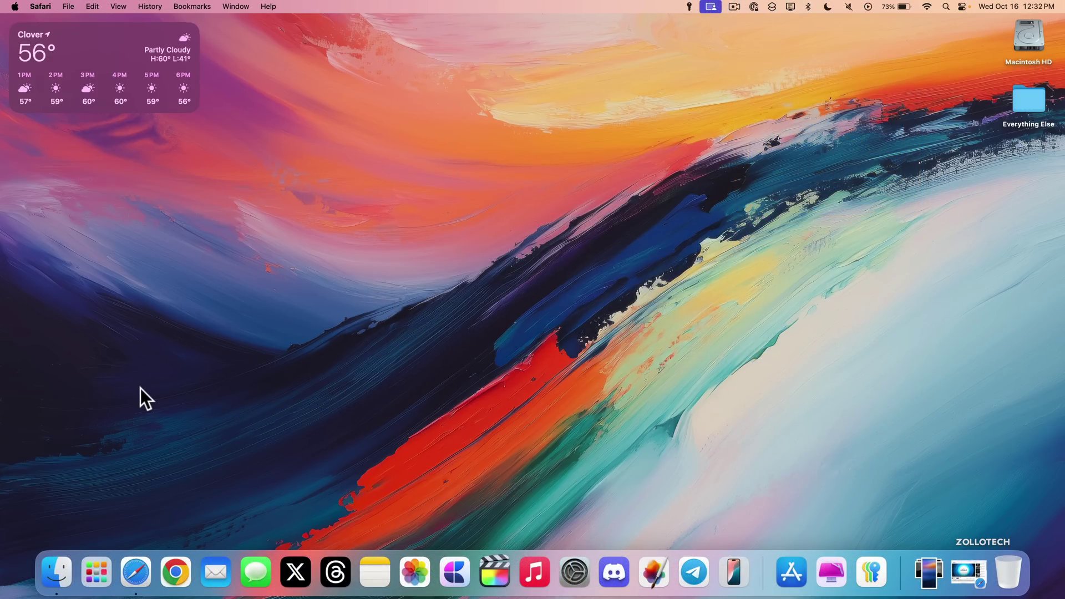
Restore Safari, show the AirPods 4 video in Video Viewer, then switch it to Picture in Picture.
left_click(136, 583)
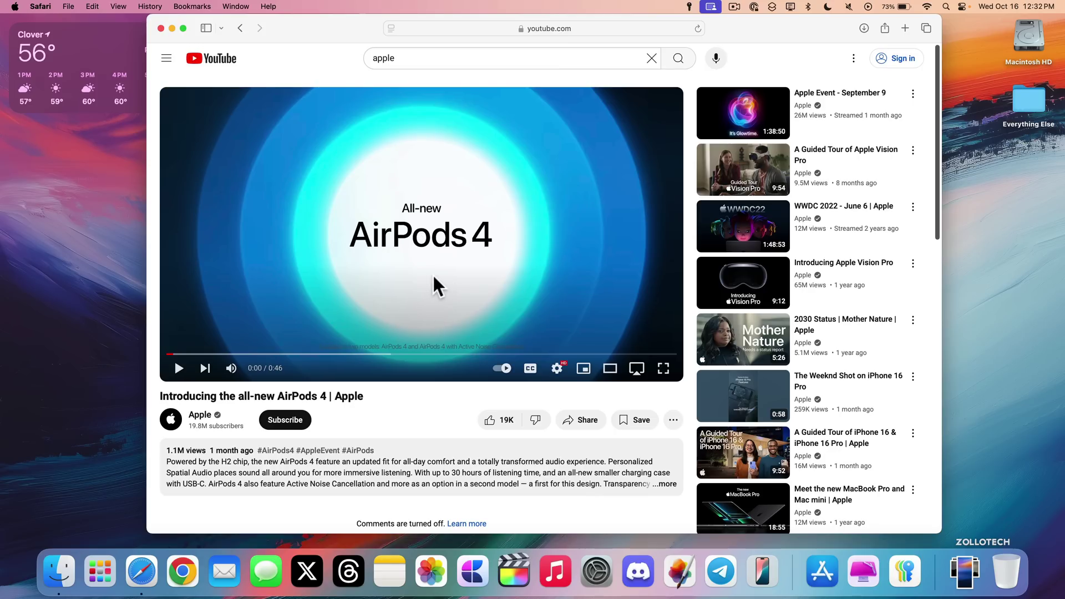
left_click(118, 7)
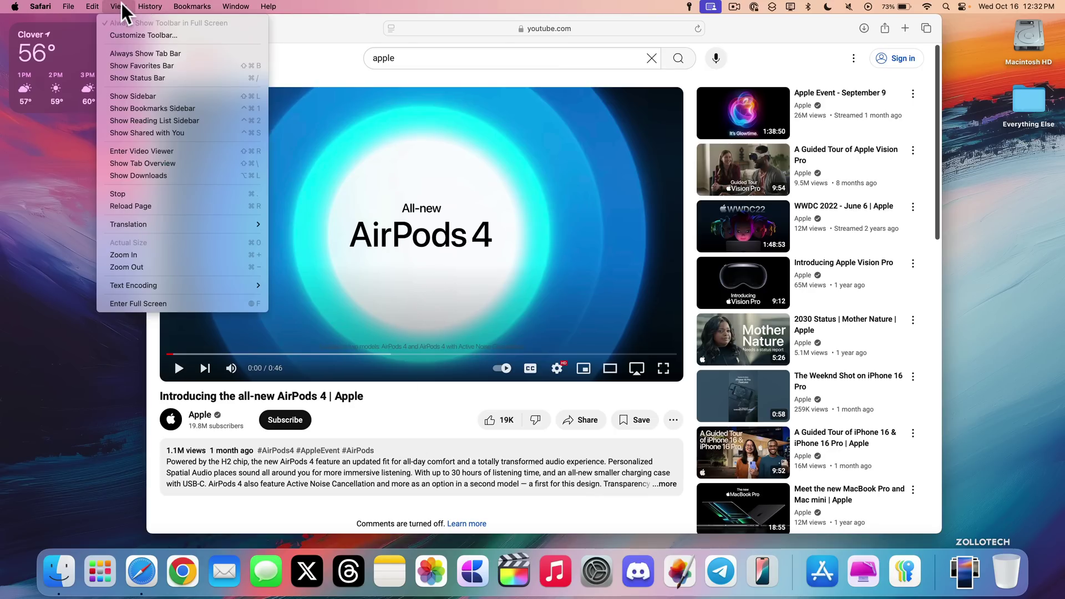
left_click(134, 151)
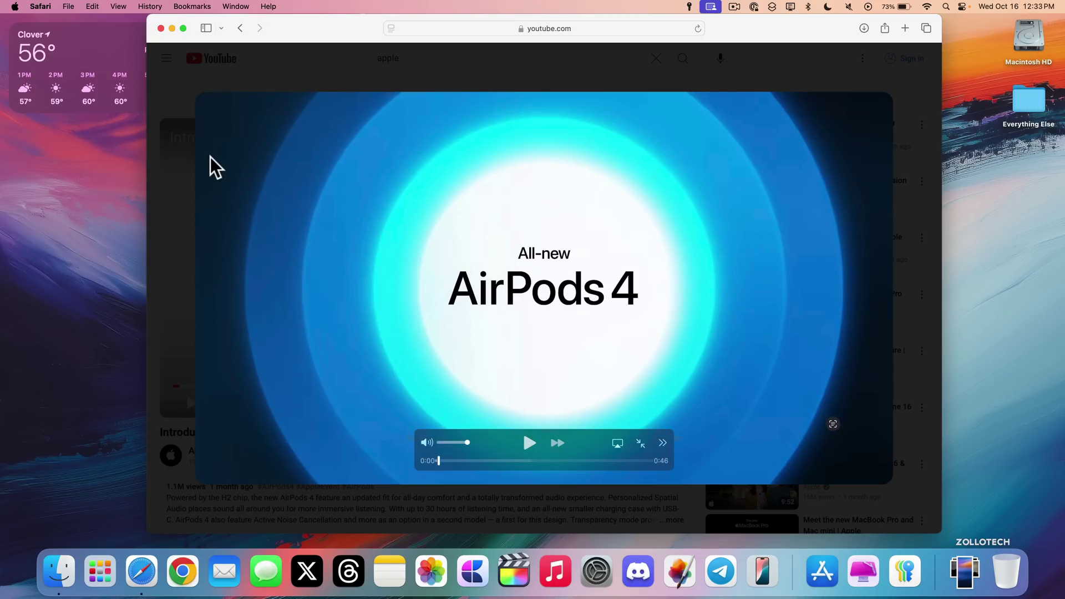
left_click(663, 444)
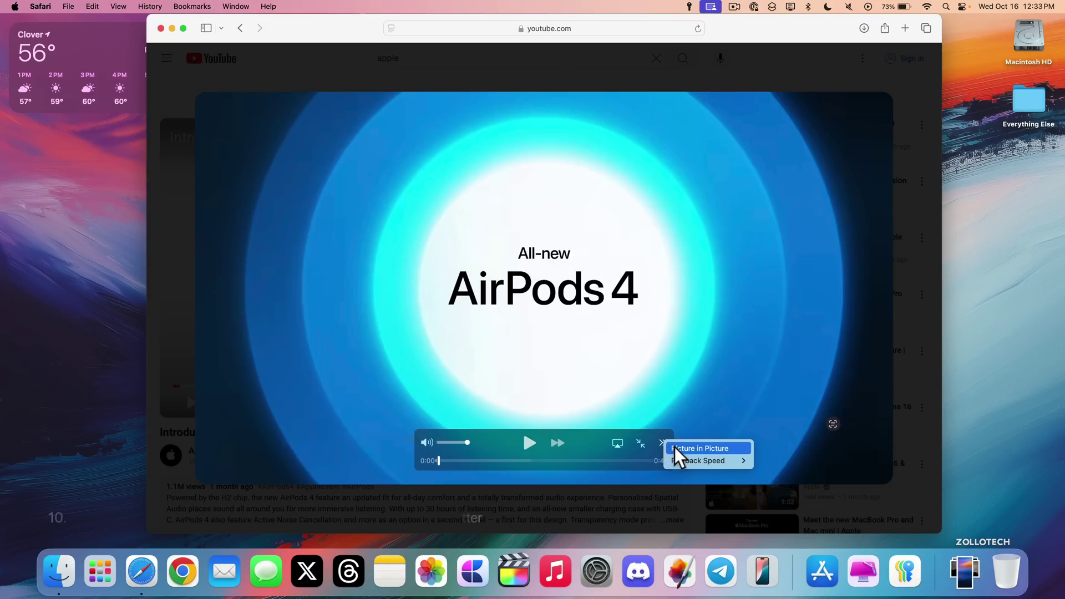
left_click(676, 448)
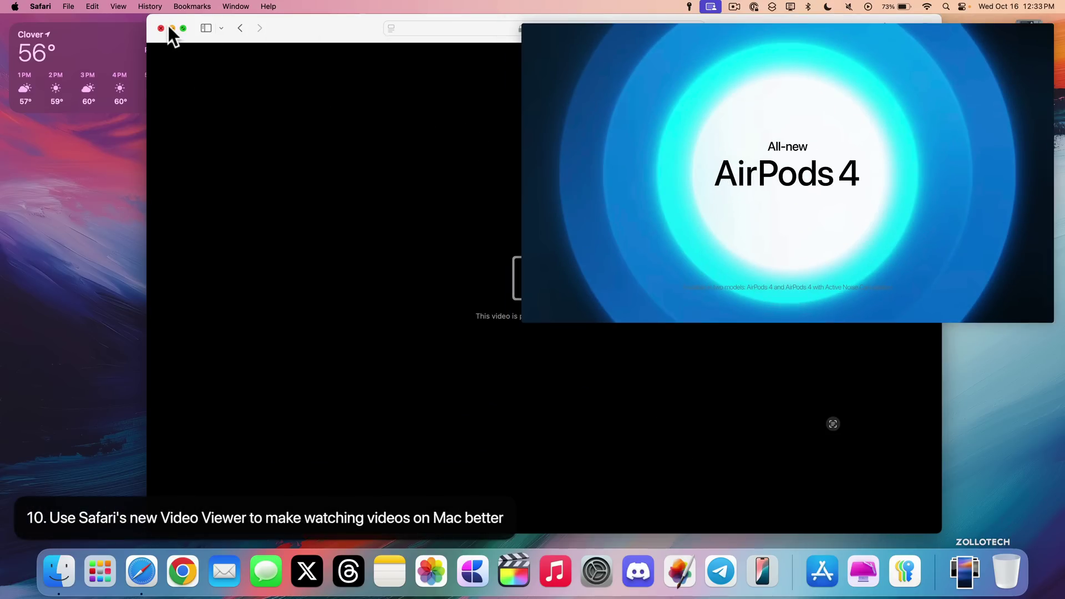
Minimize Safari, move the floating video to the top-left, then return it to Video Viewer.
left_click(172, 28)
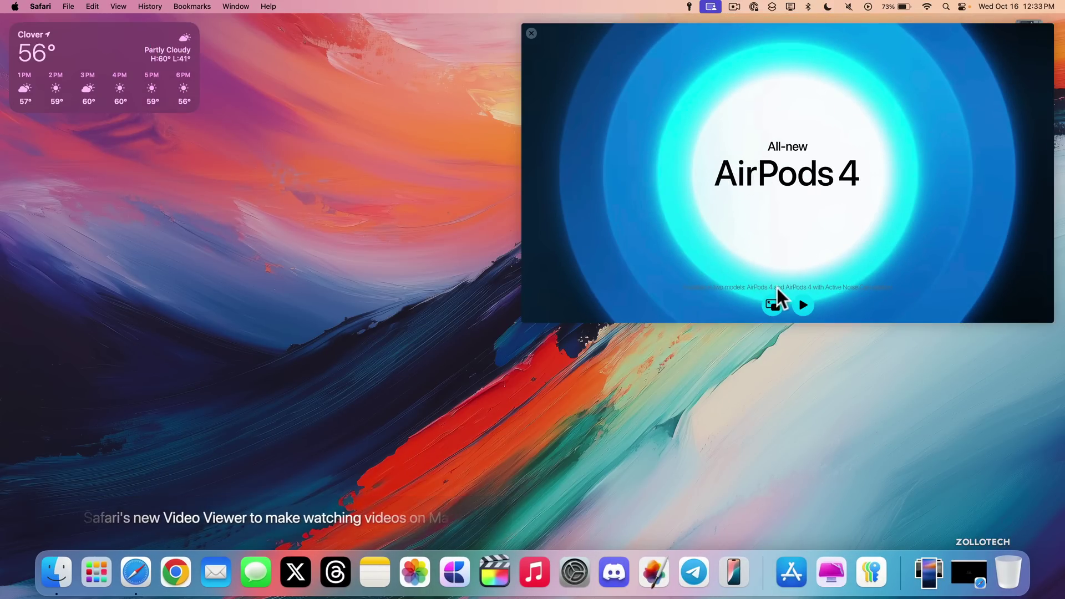
left_click_drag(1054, 325, 368, 235)
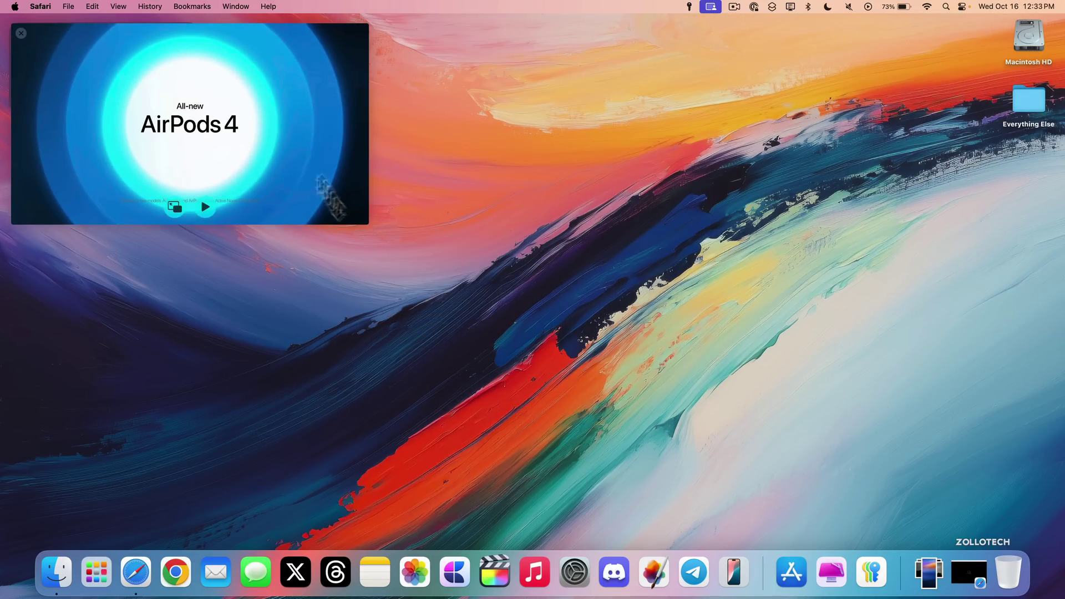
left_click(174, 207)
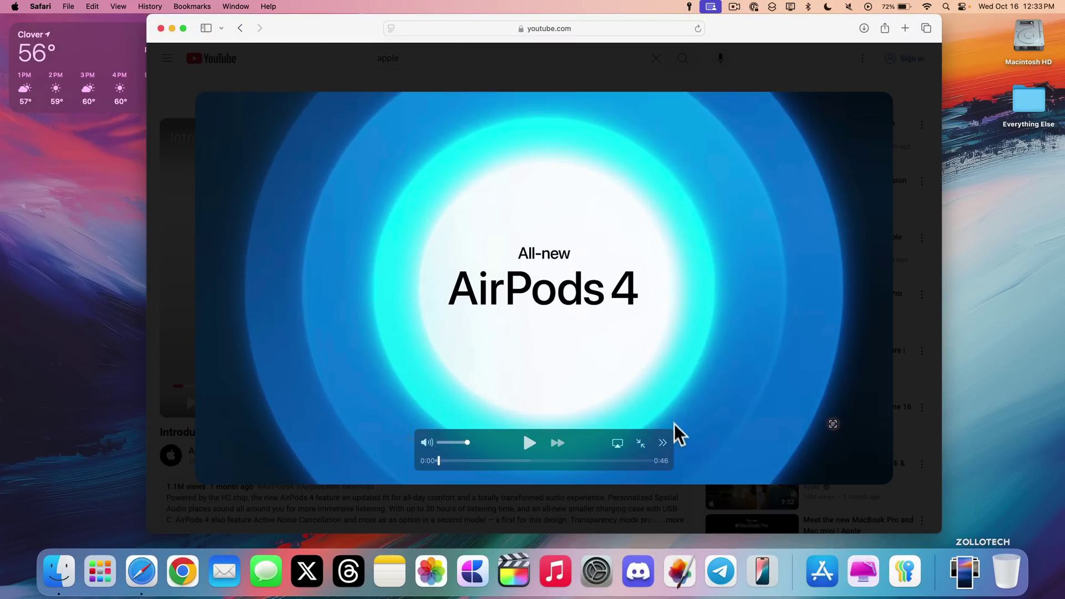
Look through the video's more-options and AirPlay device menus, play and pause it, then hide Safari.
left_click(663, 444)
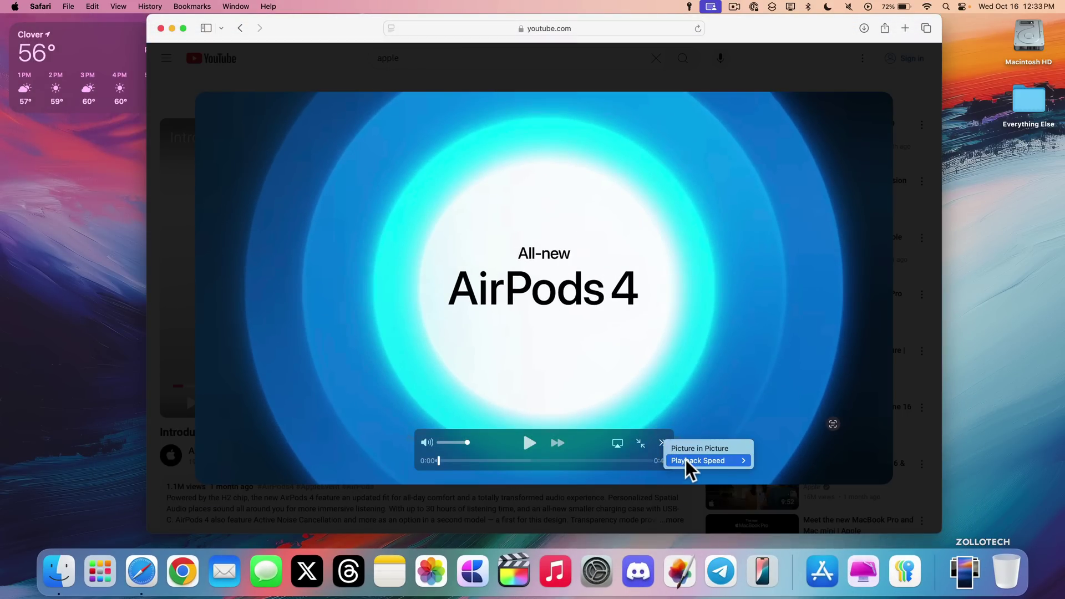
mouse_move(687, 461)
left_click(620, 444)
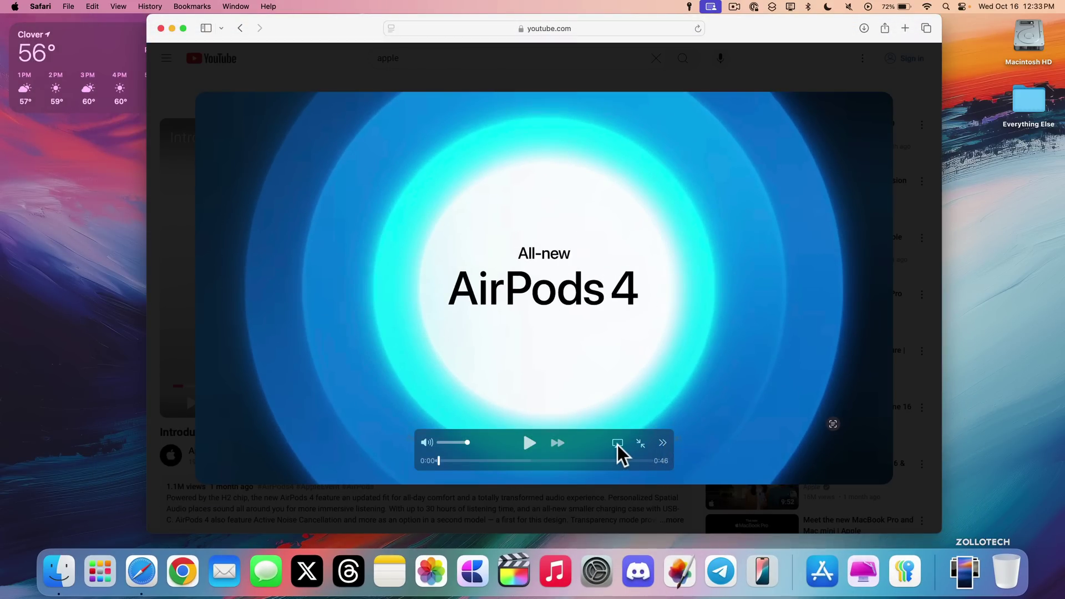
left_click(618, 444)
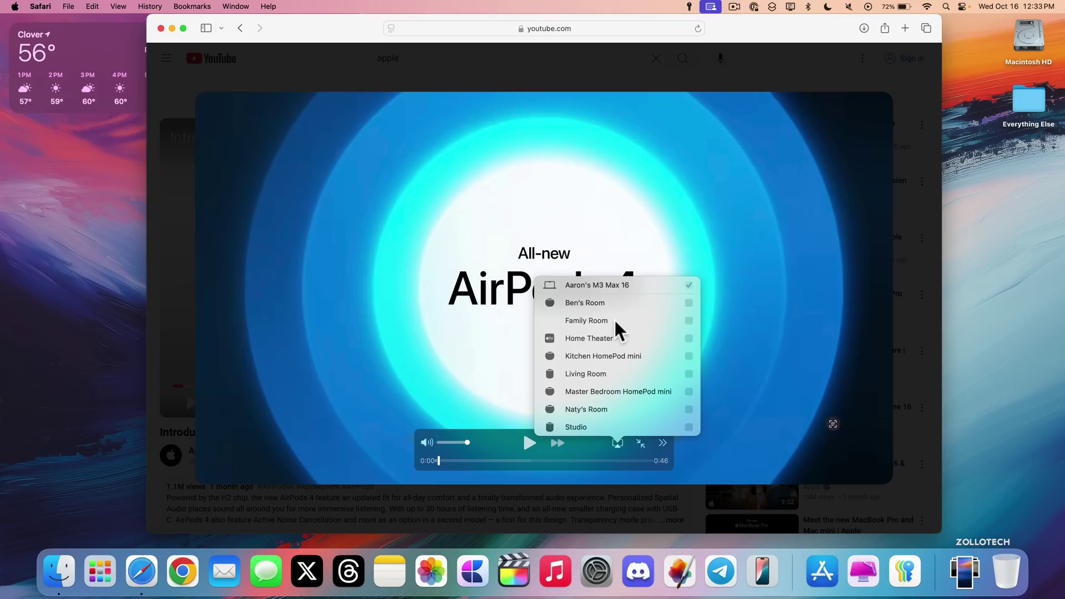
left_click(474, 364)
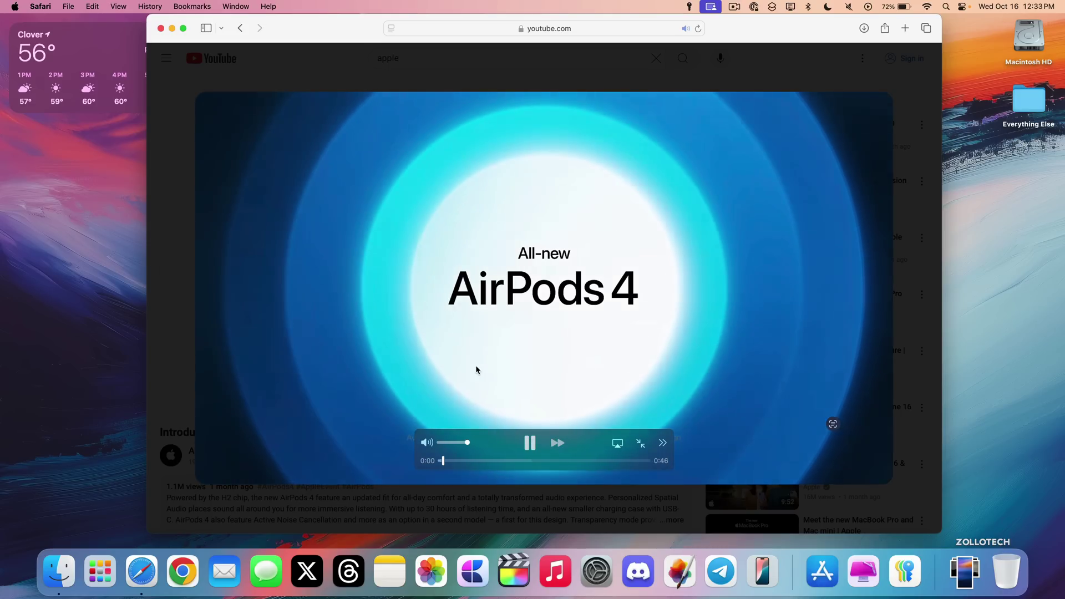
left_click(475, 365)
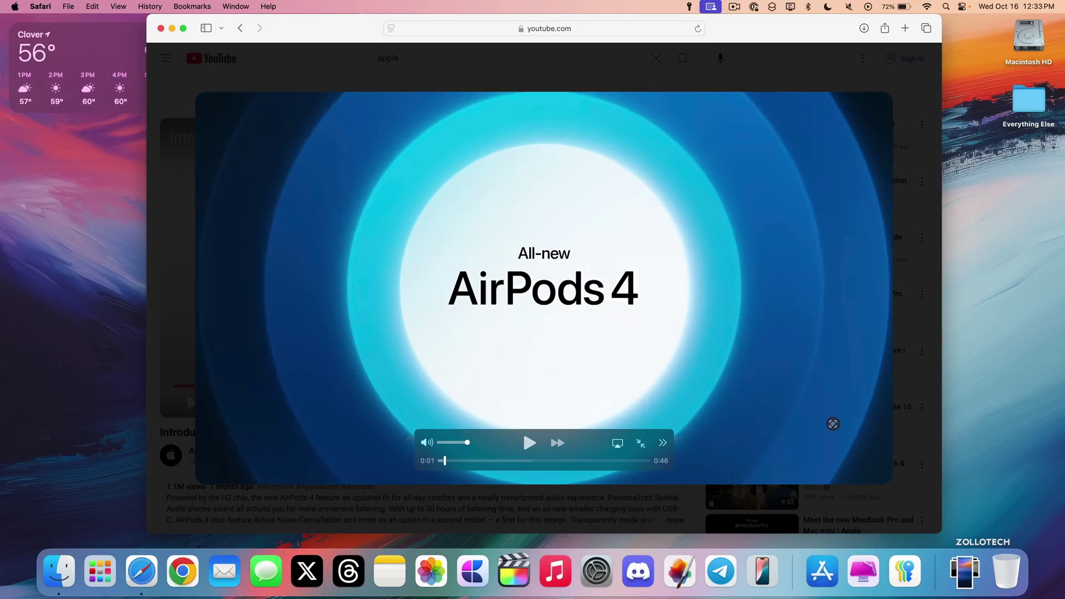
key("super+h")
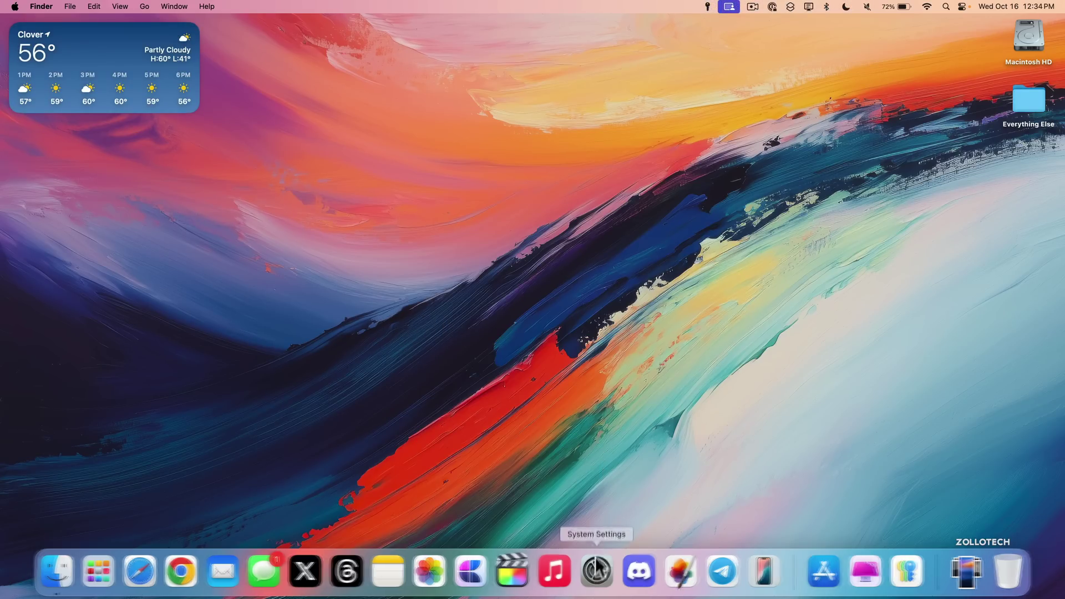
Verify every Analytics & Improvements sharing toggle in Privacy & Security is off, then go back.
left_click(592, 578)
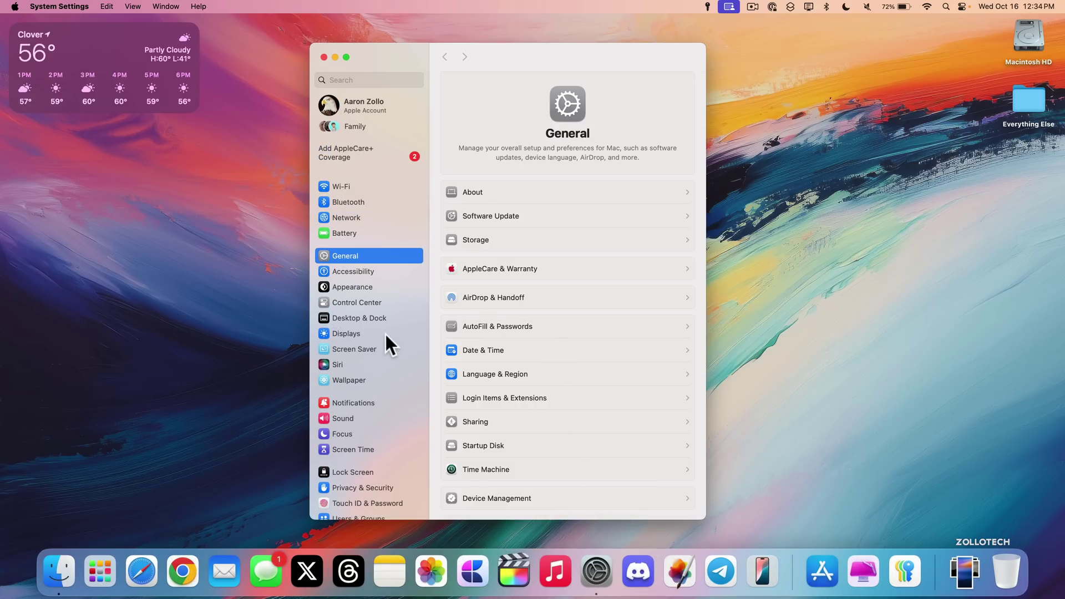
left_click(358, 488)
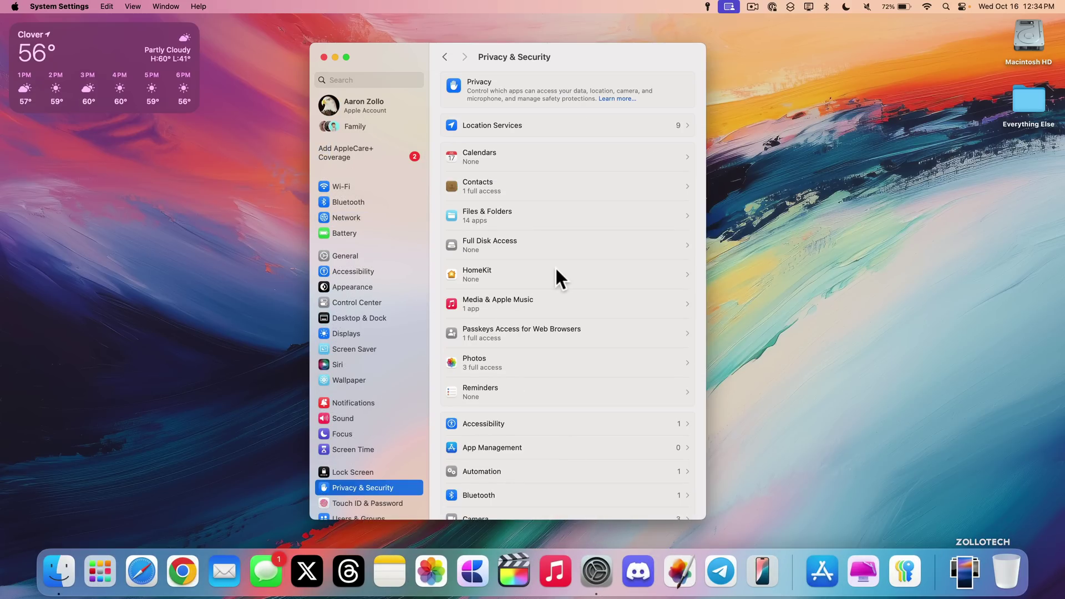
scroll(556, 270, "down", 15)
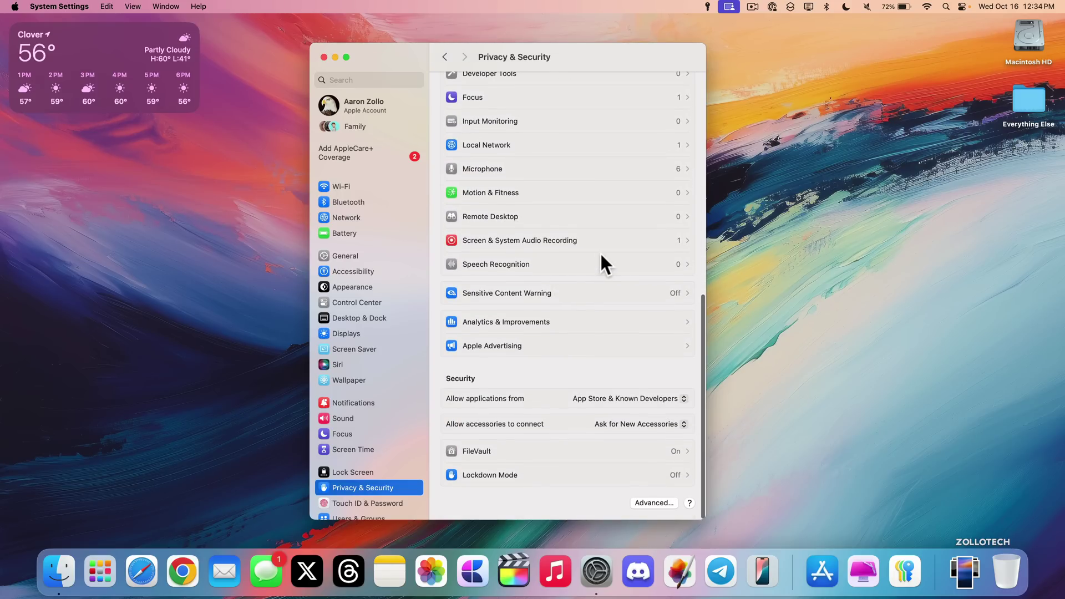
left_click(579, 325)
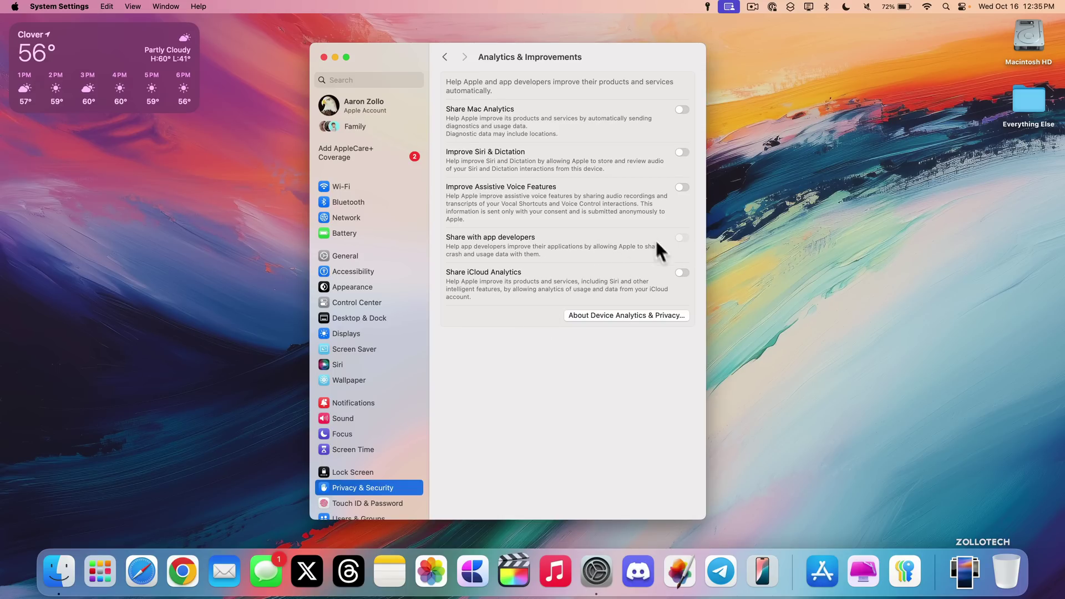
left_click(445, 56)
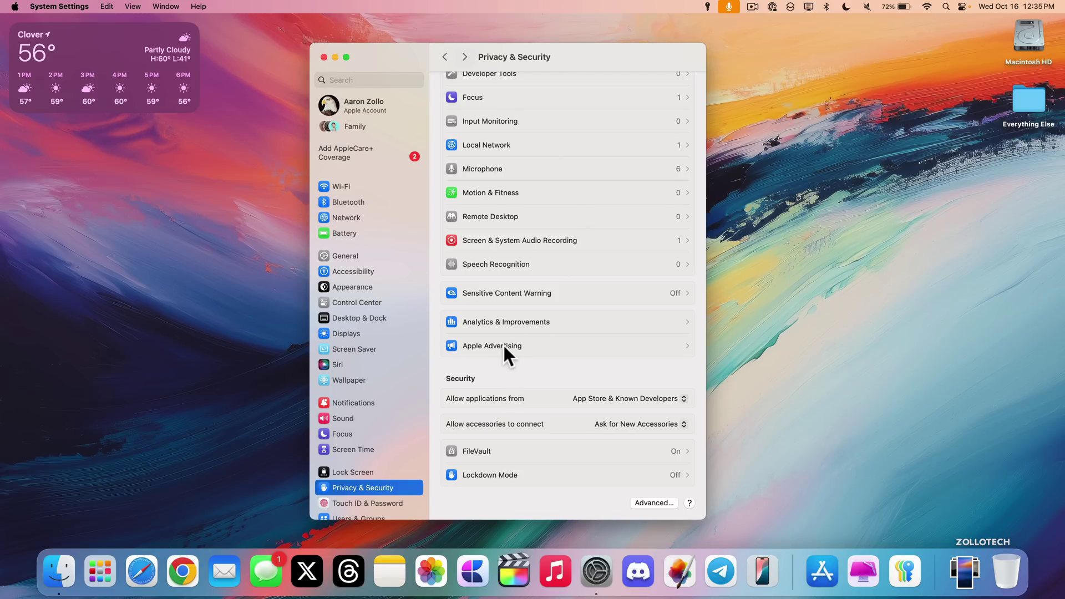
left_click(518, 343)
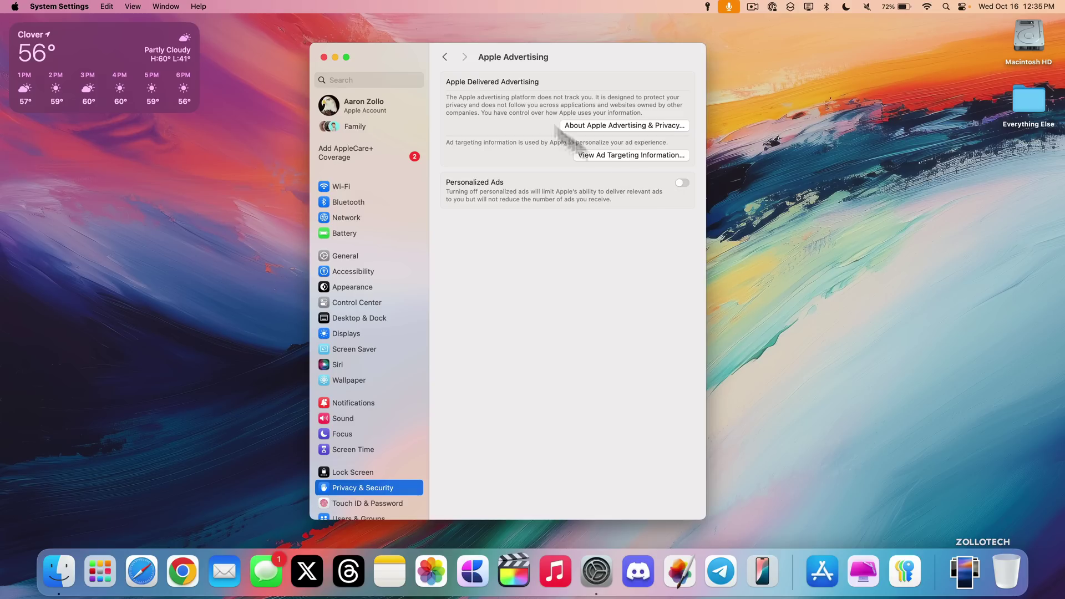
left_click(450, 57)
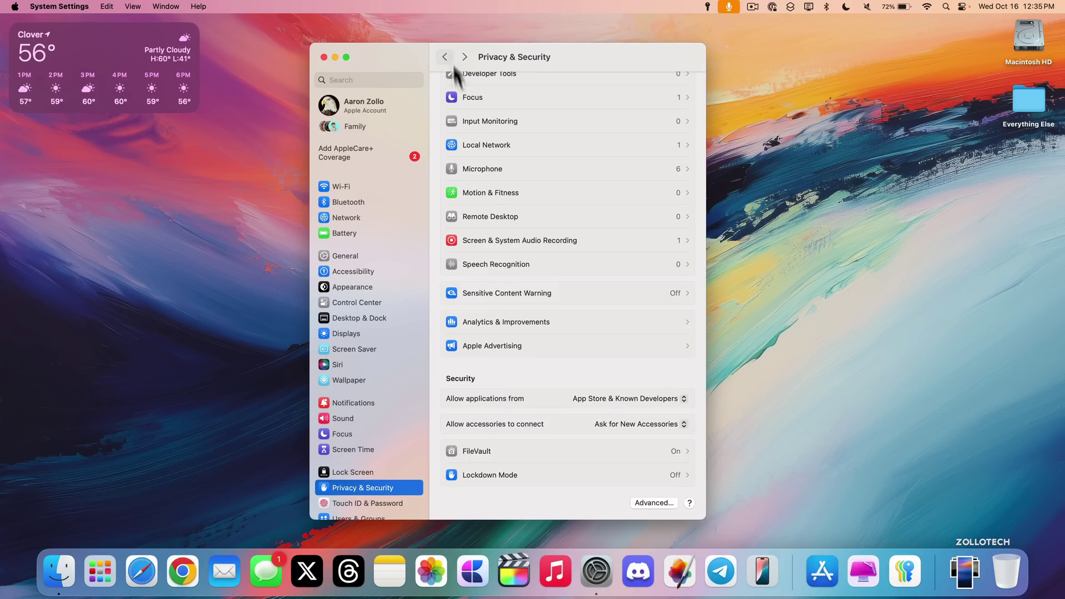
Open Location Services, switch Google Chrome's location access off and back on, and scroll the app list.
scroll(560, 246, "up", 10)
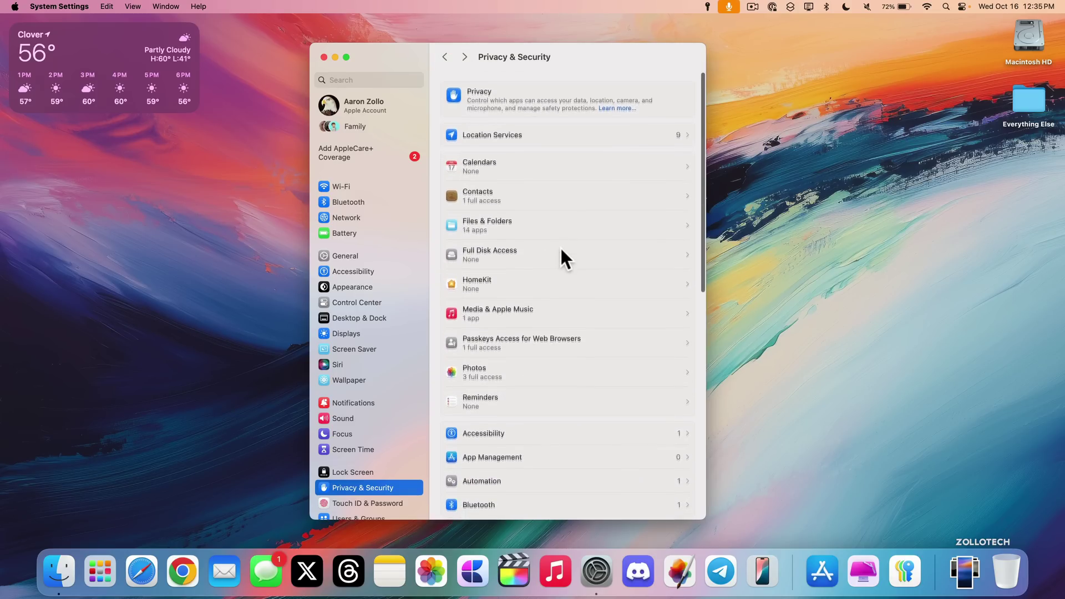
left_click(537, 125)
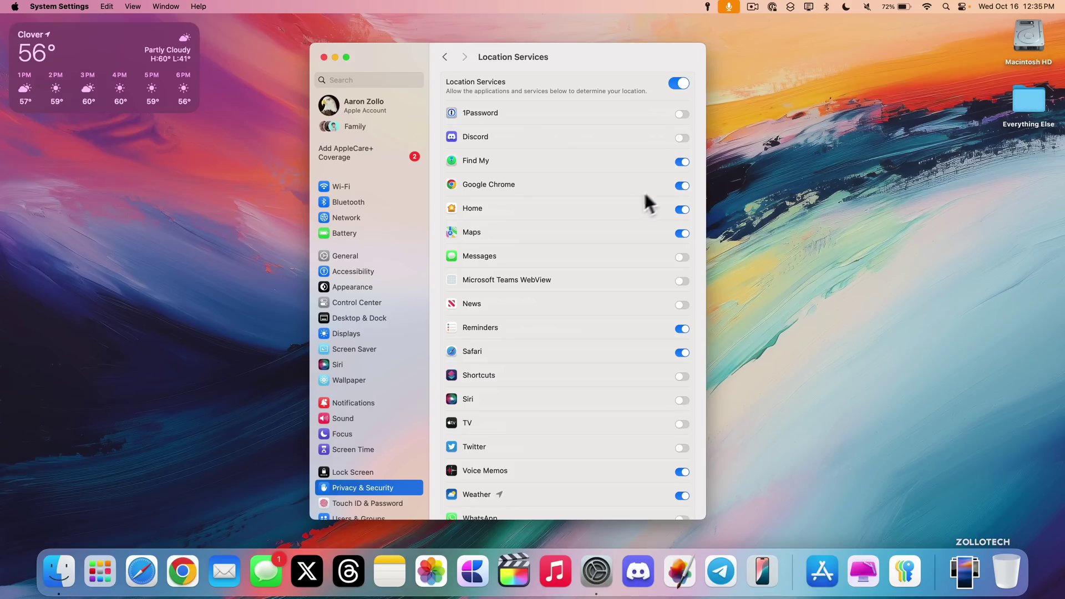
left_click(681, 186)
left_click(681, 186)
scroll(621, 283, "down", 3)
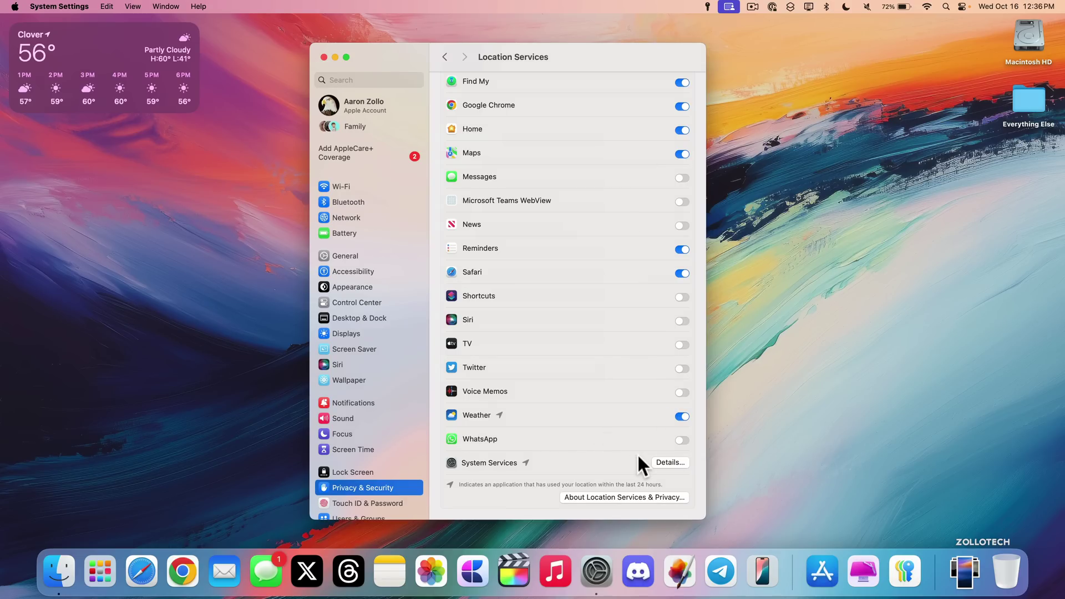
Switch off Significant locations in the System Services location details.
left_click(676, 460)
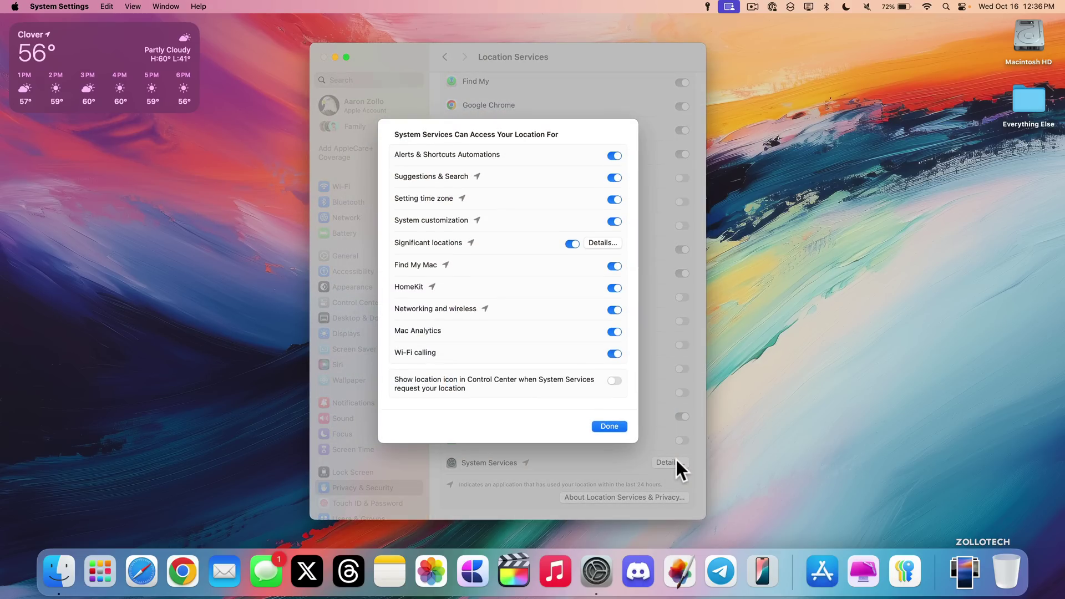
left_click(572, 244)
Set the connected Wi‑Fi network's Private Wi‑Fi address to Rotating.
left_click(609, 426)
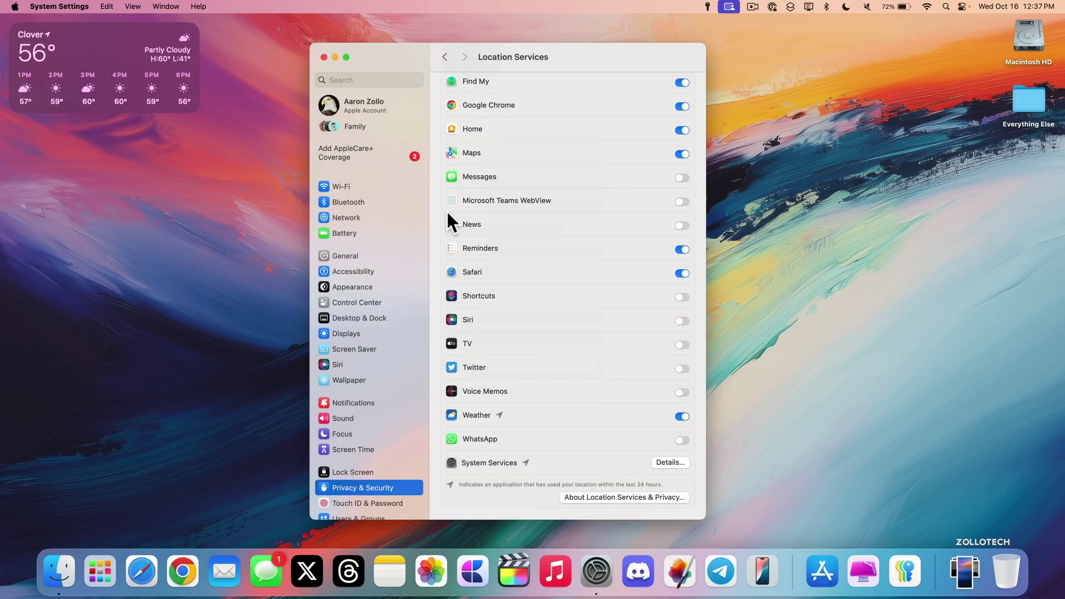
left_click(341, 186)
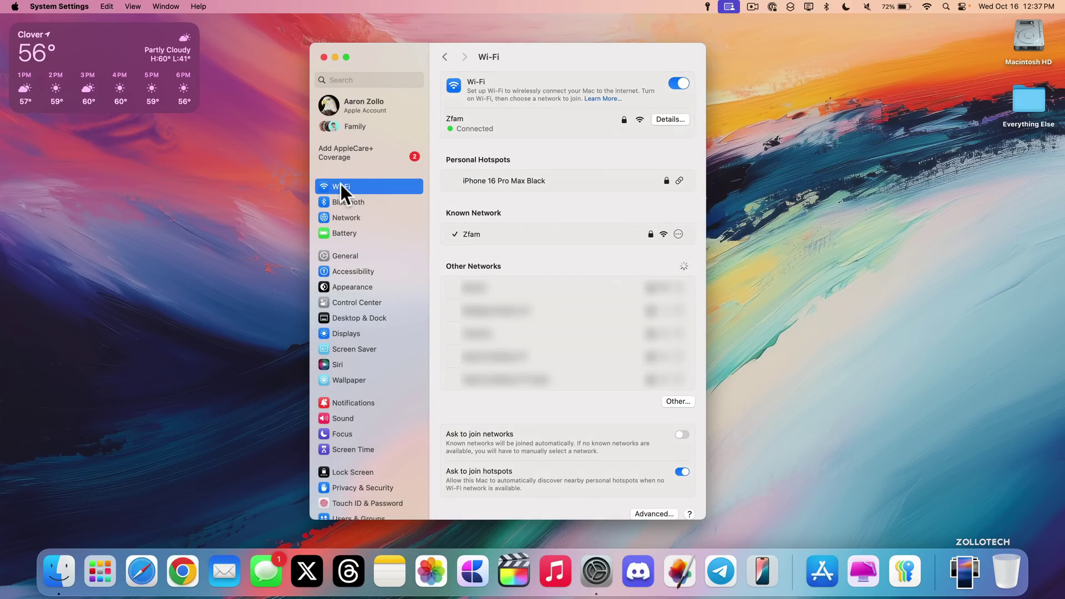
left_click(671, 119)
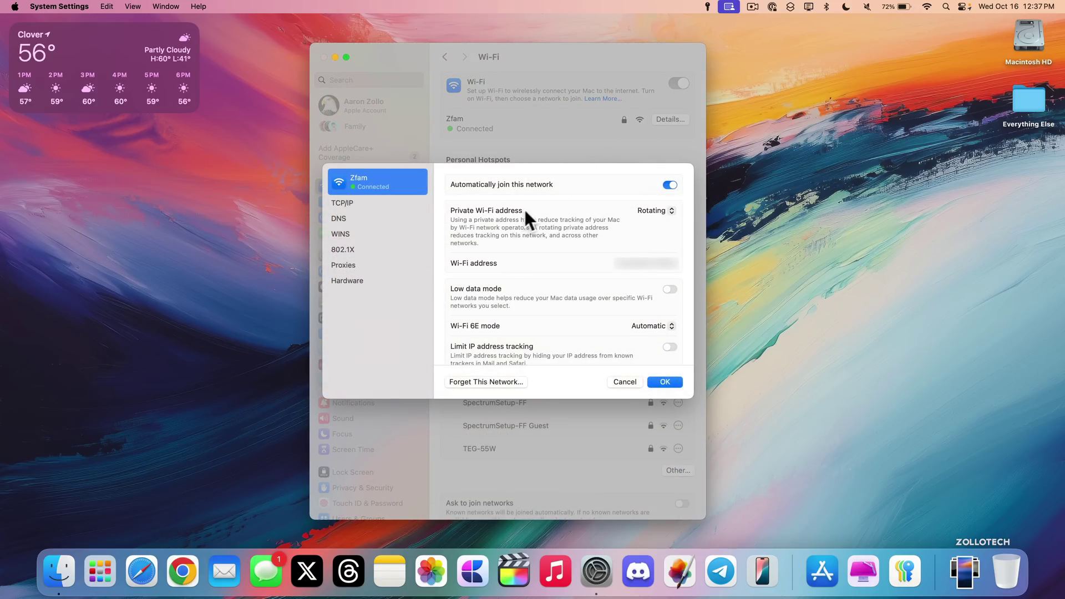
left_click(655, 211)
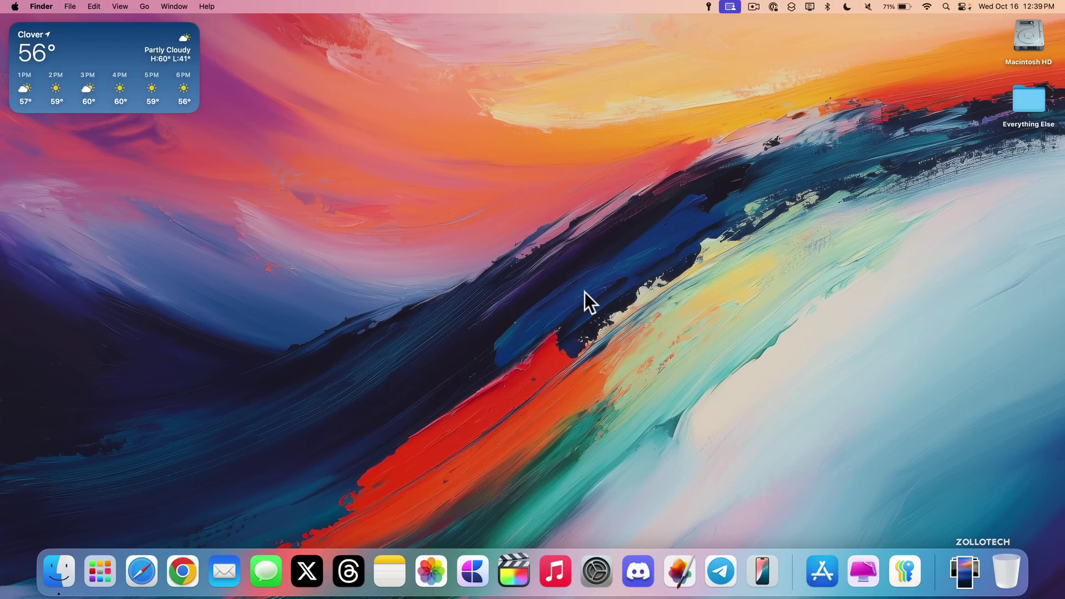
Bring up Accessibility's Hover Text page and preview the enlarged Hover Text view with Command.
left_click(597, 573)
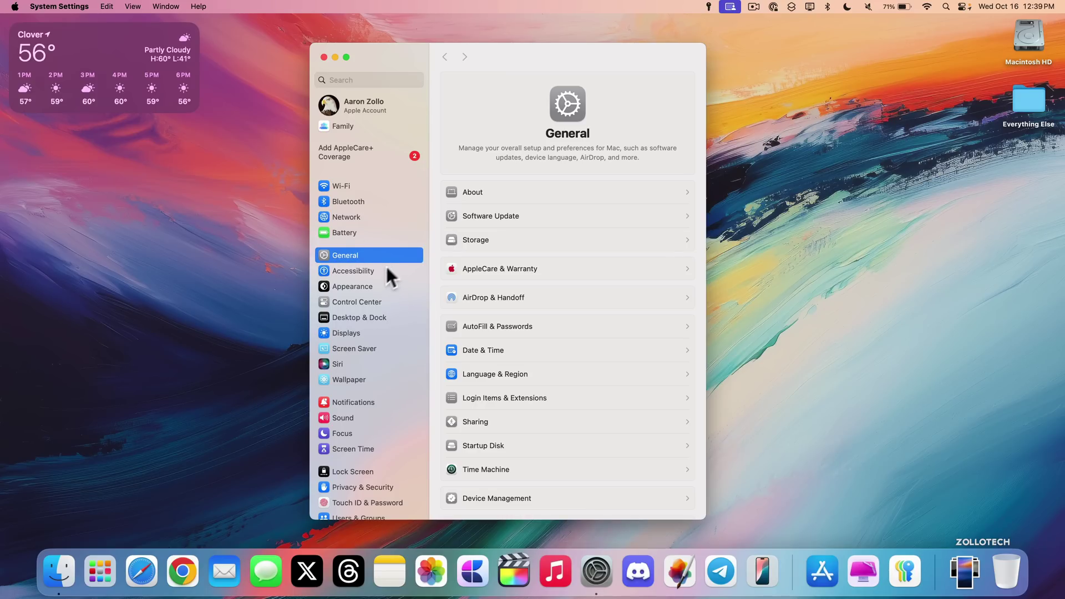
left_click(378, 271)
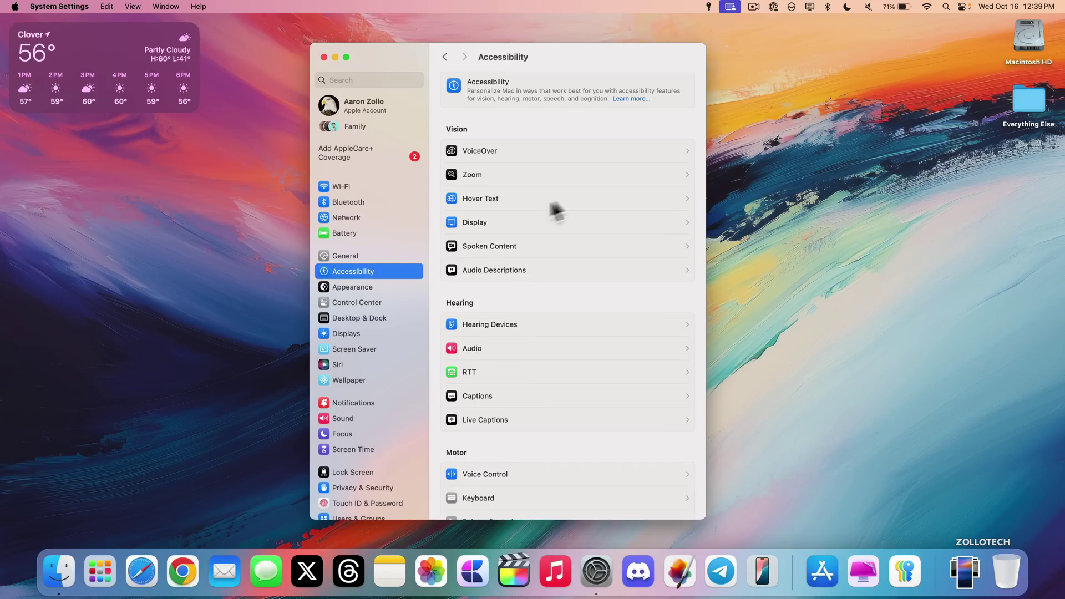
left_click(561, 197)
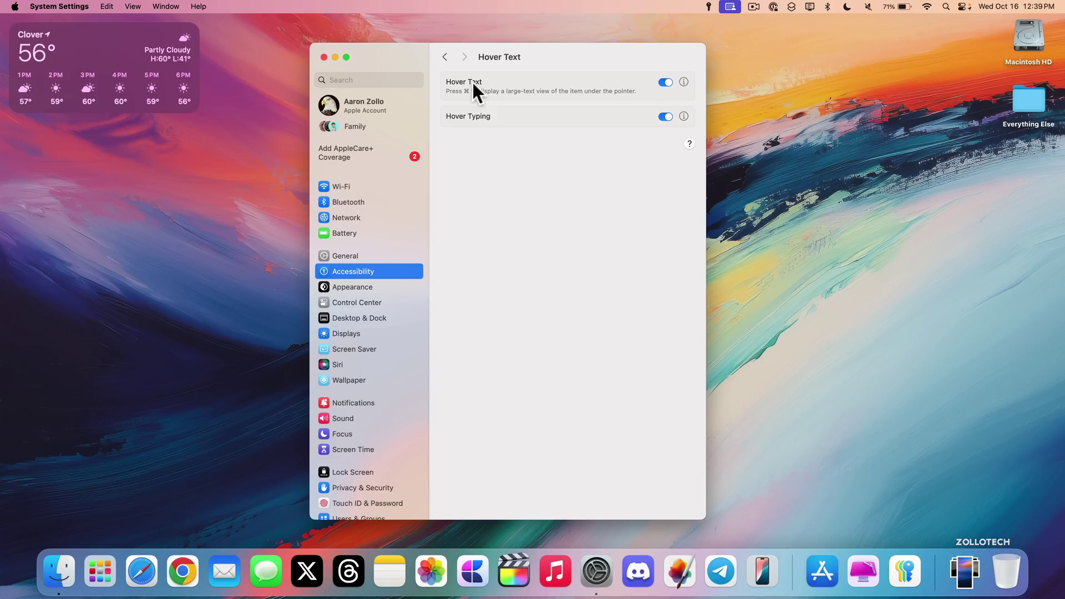
key("super")
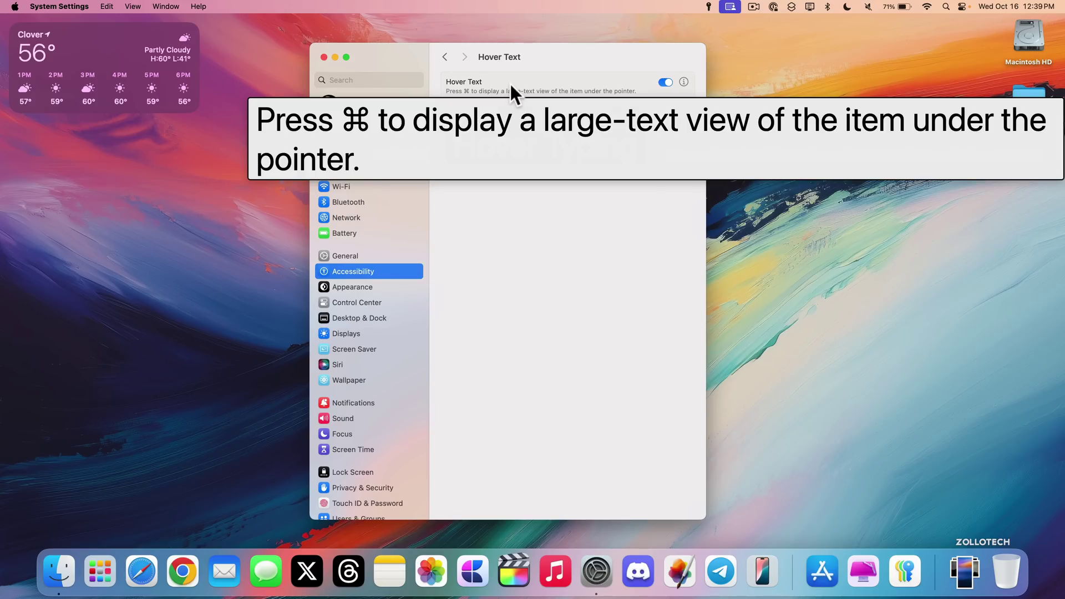
key("super")
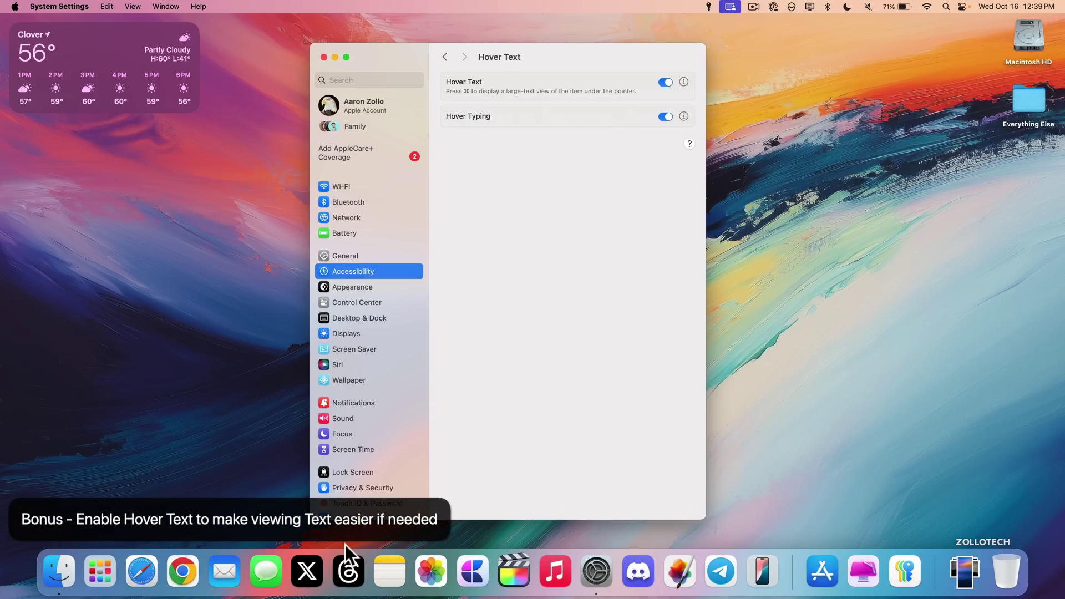
Write a new note: 'This is a new note', then 'I am trying out hover text' below.
left_click(397, 564)
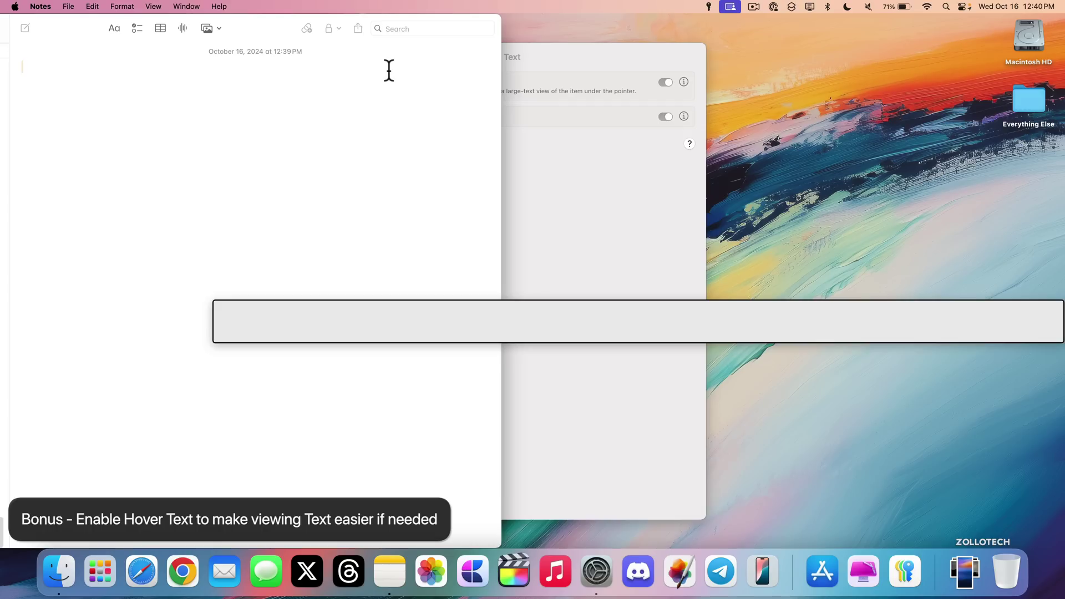
type("This is a new note")
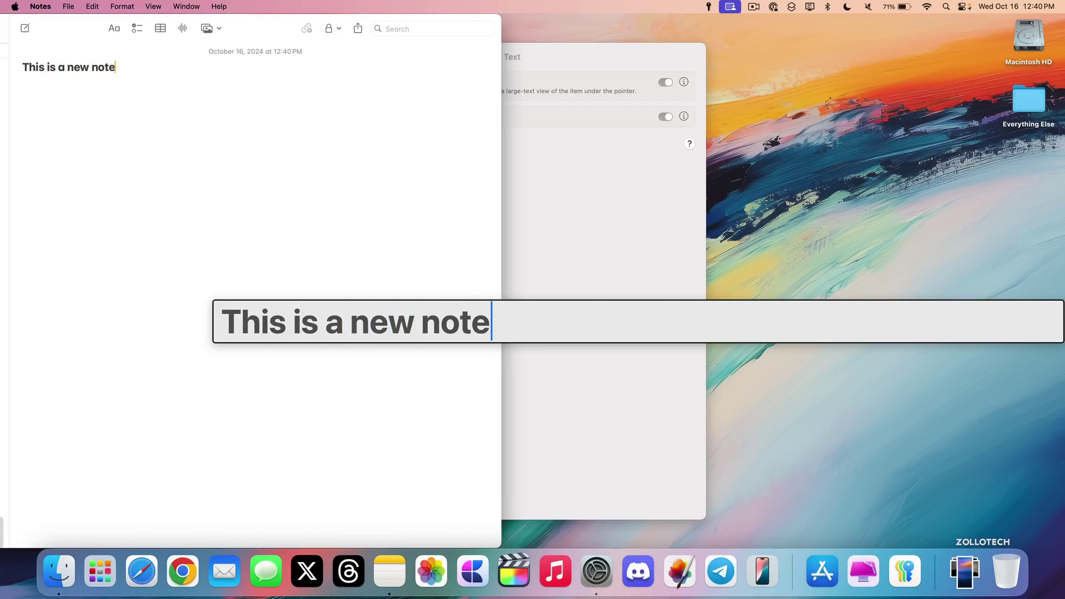
key("Return")
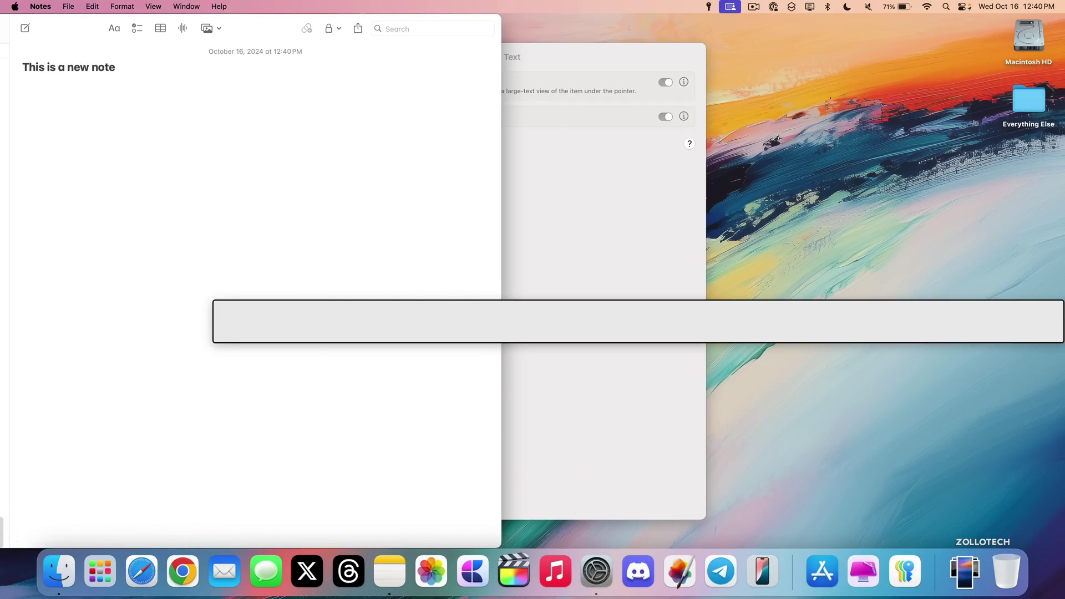
type("I am trying out hover text")
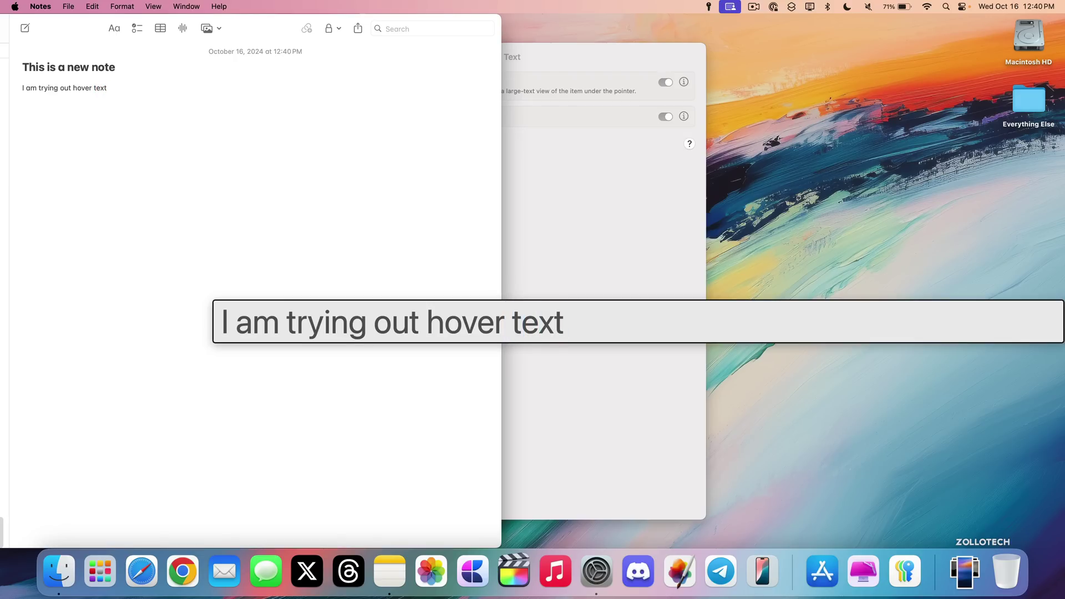
Bring the System Settings Hover Text window back in front of the note.
left_click(608, 178)
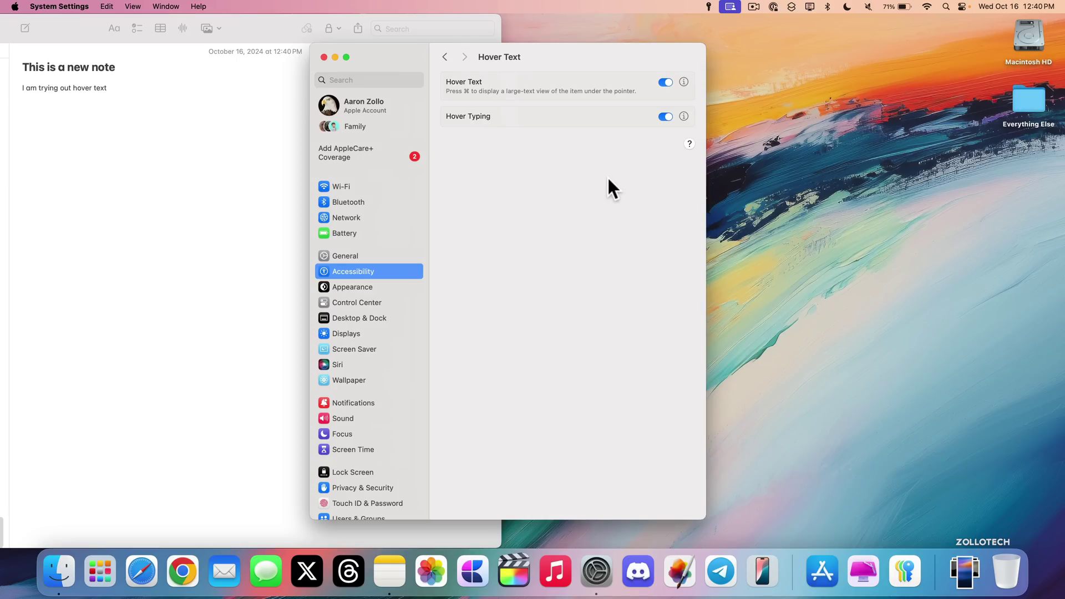